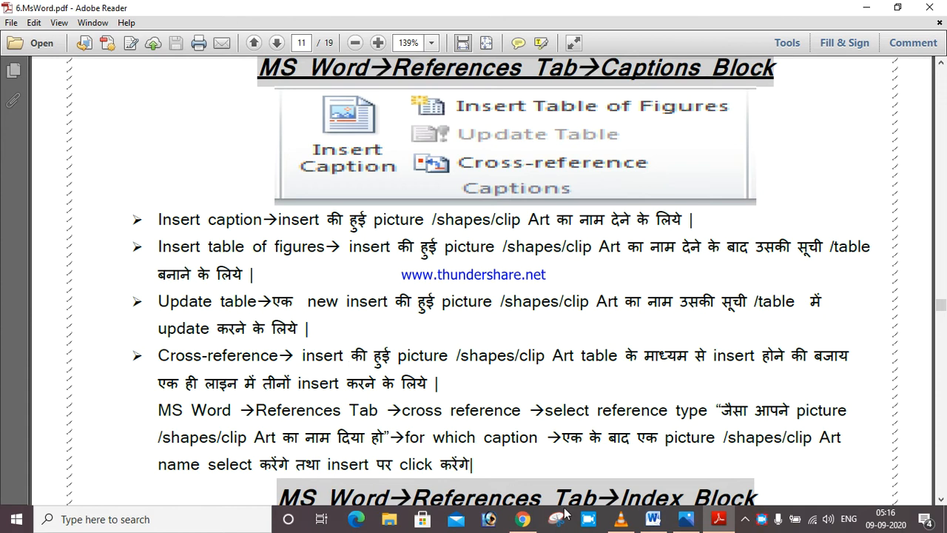
# Switch to Microsoft Word and search the clip art, including Office.com content, for "tajmahal"
pyautogui.click(654, 522)
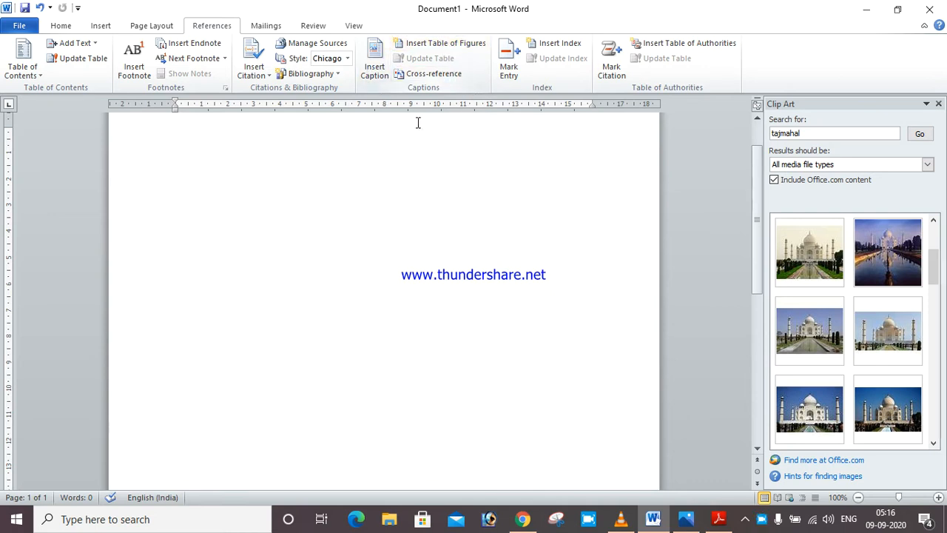
pyautogui.click(101, 26)
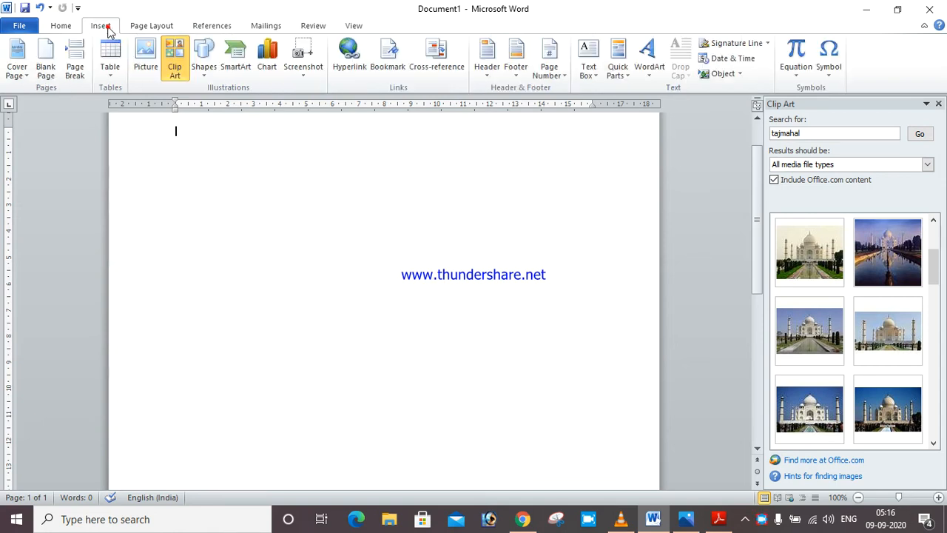
pyautogui.click(179, 59)
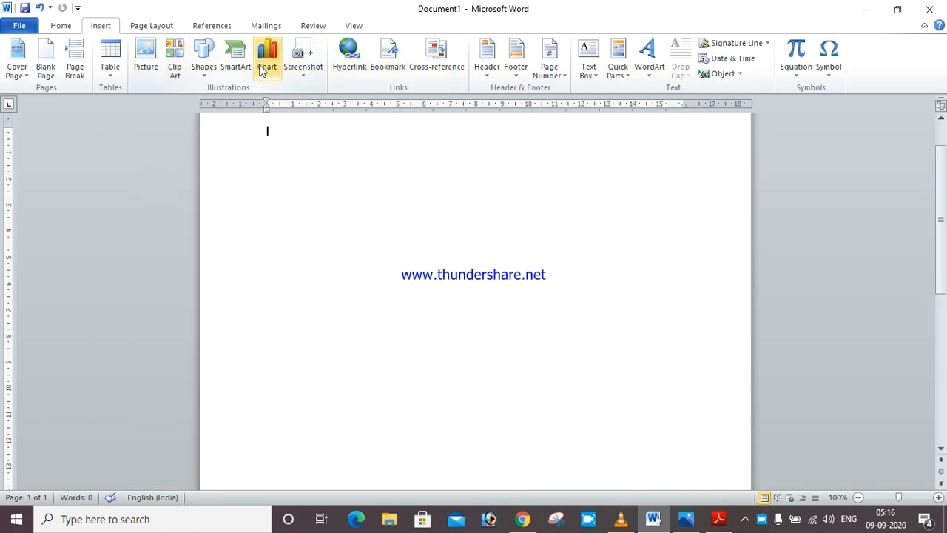
pyautogui.click(169, 58)
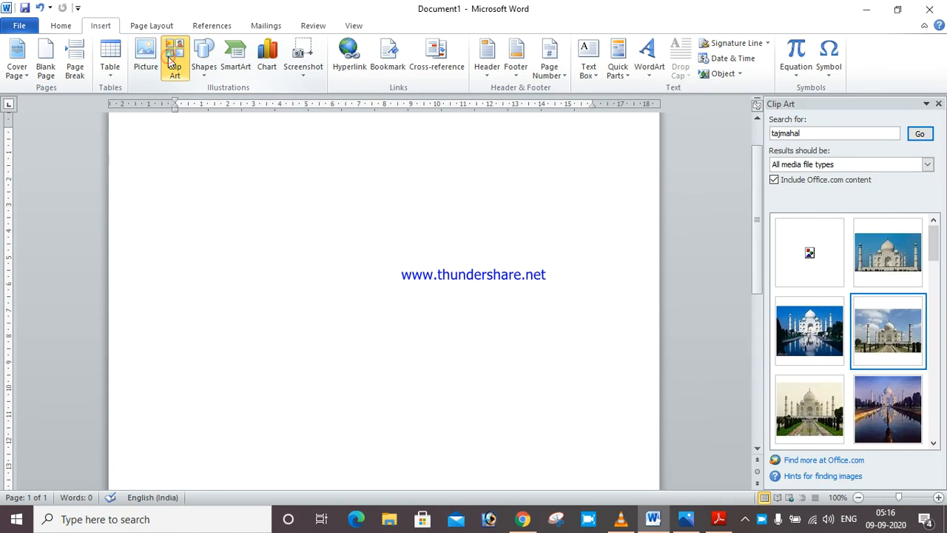
pyautogui.click(836, 133)
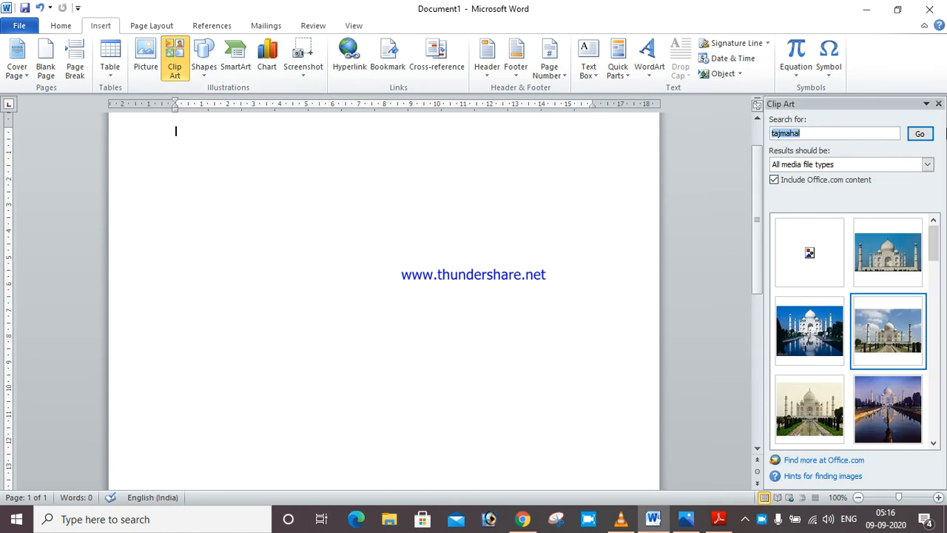
pyautogui.click(918, 136)
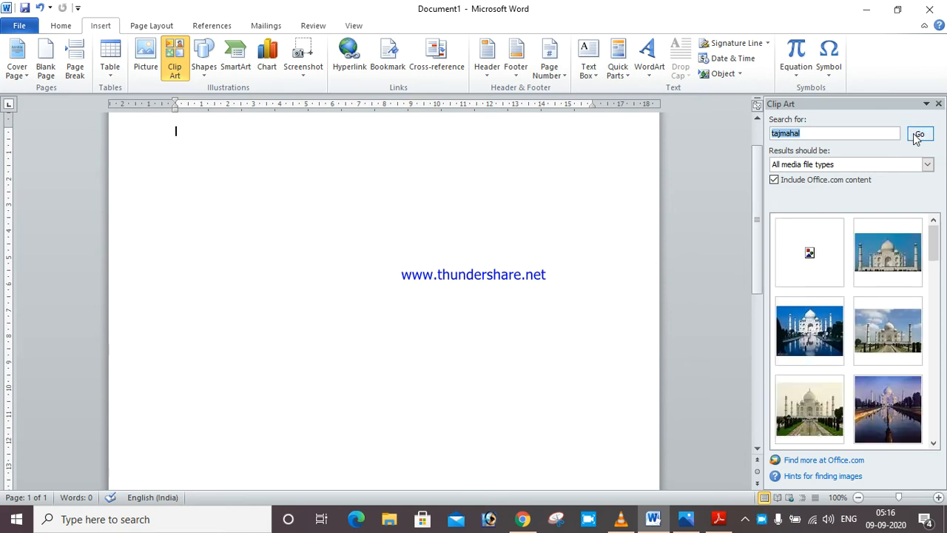
# Insert the purple-sky Taj Mahal clip art twice and shrink the second copy to about 8.76 × 8.77 cm
pyautogui.click(885, 402)
pyautogui.click(885, 402)
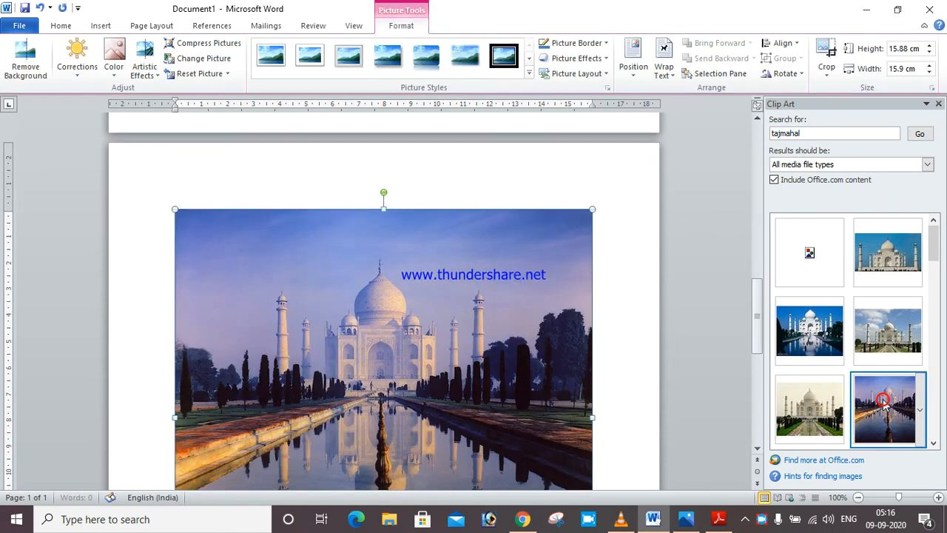
pyautogui.click(592, 210)
pyautogui.moveTo(592, 210); pyautogui.dragTo(405, 396)
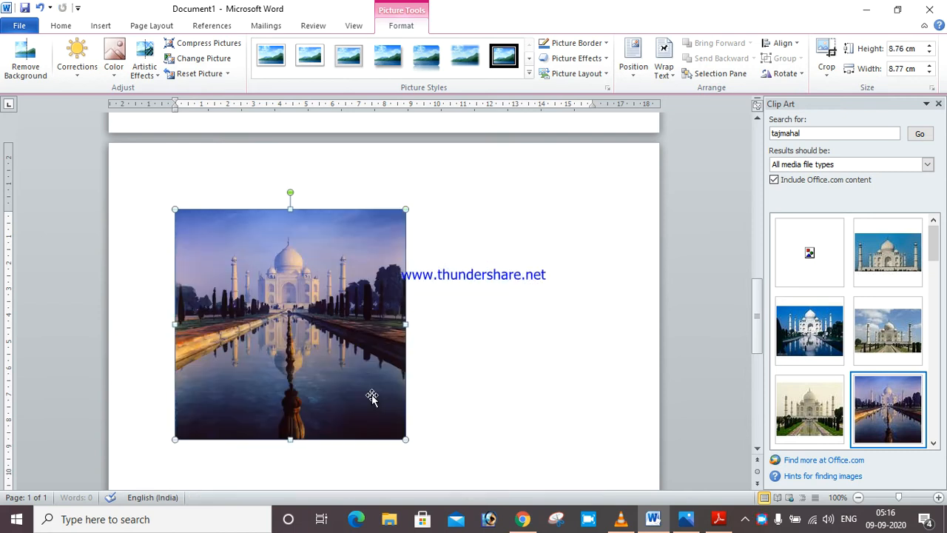
# Insert the blue-sky Taj Mahal clip art, shrink it to about 5.22 × 6.96 cm and move it before the smaller purple-sky picture
pyautogui.click(807, 335)
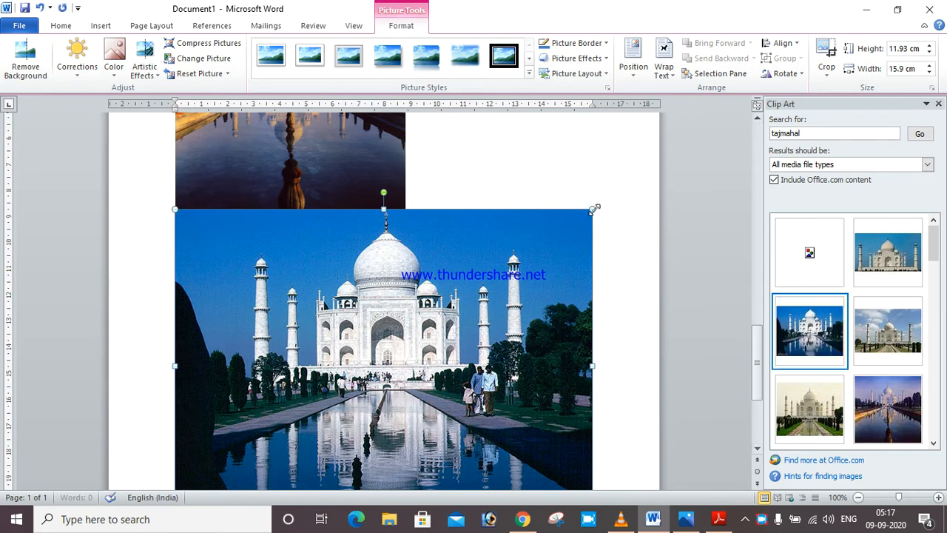
pyautogui.moveTo(594, 209); pyautogui.dragTo(358, 425)
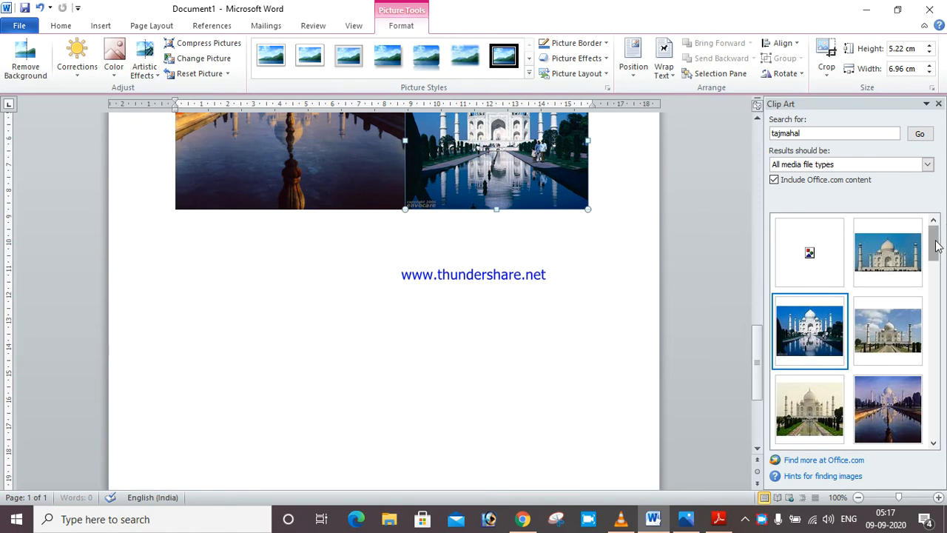
pyautogui.moveTo(483, 182); pyautogui.dragTo(383, 326)
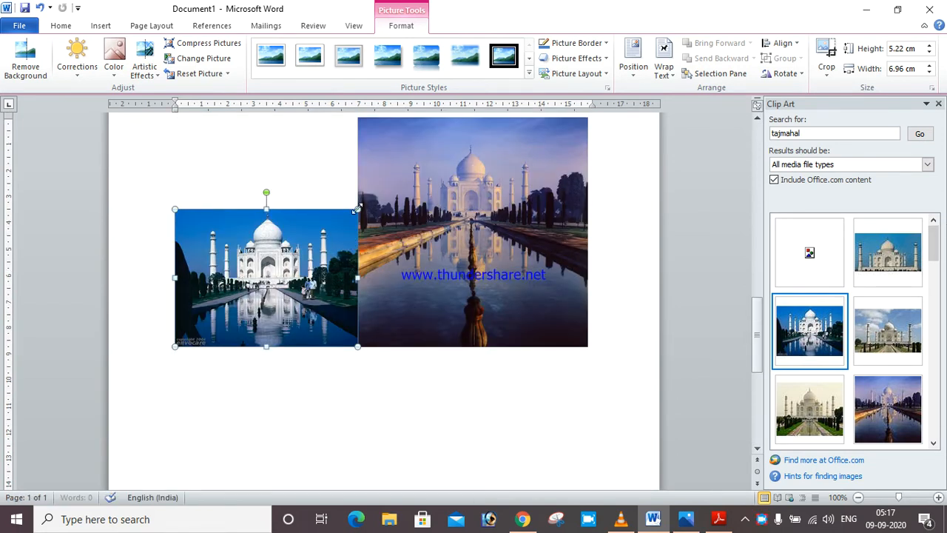
# Stretch the blue-sky Taj Mahal picture horizontally to about 14.5 cm wide and bring it onto the first page
pyautogui.click(356, 200)
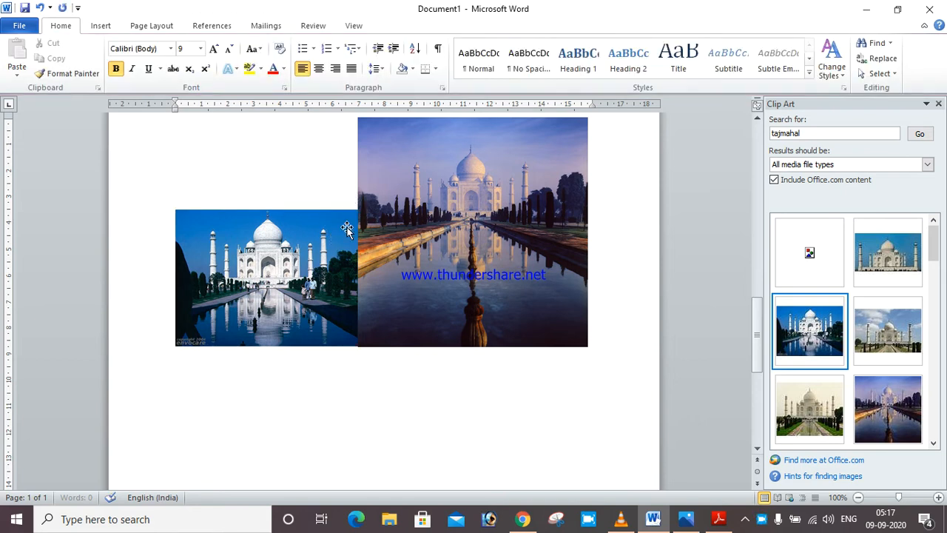
pyautogui.click(366, 227)
pyautogui.click(332, 252)
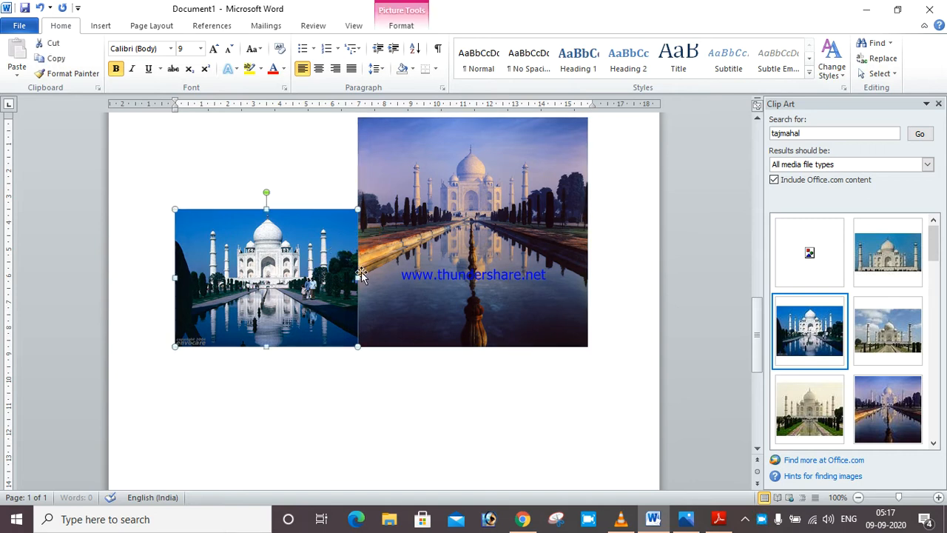
pyautogui.moveTo(357, 278); pyautogui.dragTo(553, 329)
pyautogui.click(460, 314)
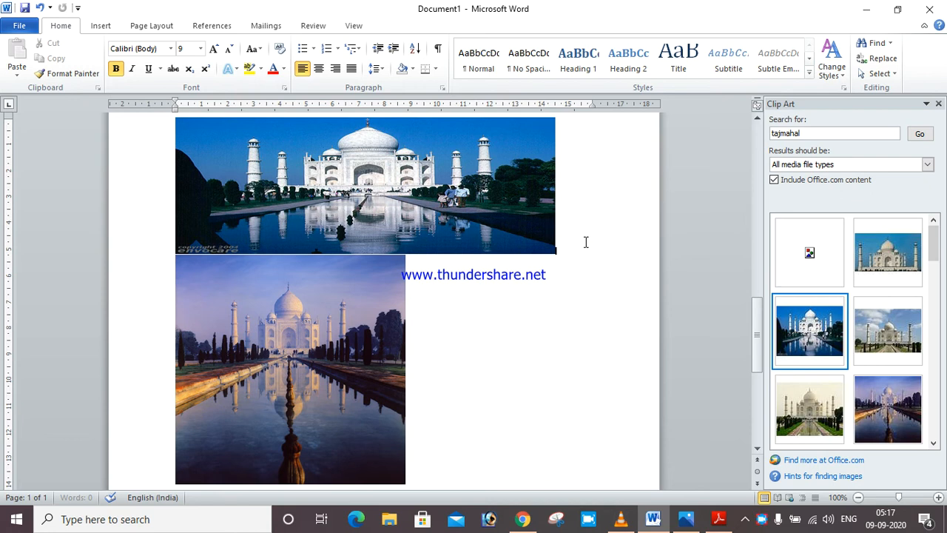
pyautogui.hotkey('ctrl', 'z')
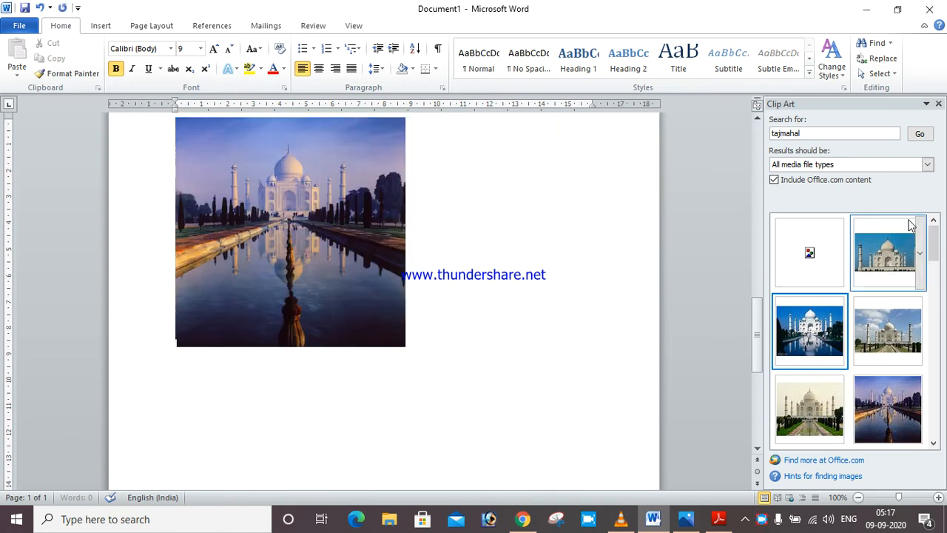
# Delete the stretched blue-sky Taj Mahal picture below the large picture on the first page
pyautogui.moveTo(755, 315); pyautogui.dragTo(690, 198)
pyautogui.click(521, 383)
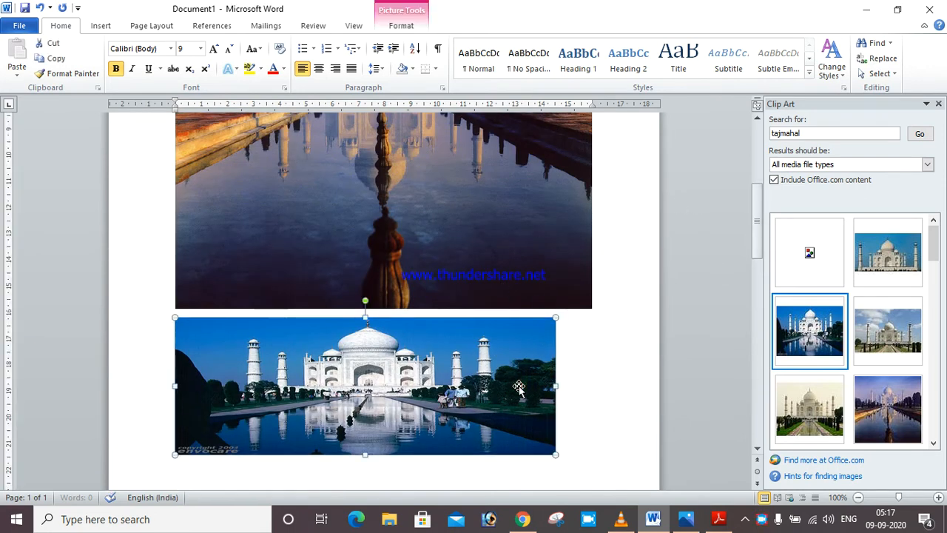
pyautogui.press('Delete')
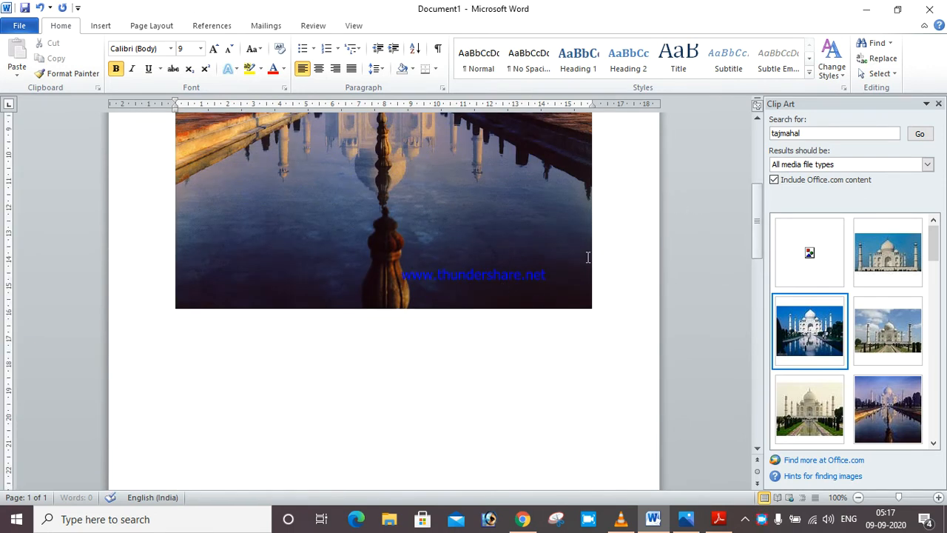
# Shrink the large purple-sky Taj Mahal picture on the first page to about 13.6 cm wide
pyautogui.click(552, 253)
pyautogui.moveTo(591, 311); pyautogui.dragTo(376, 250)
pyautogui.click(415, 192)
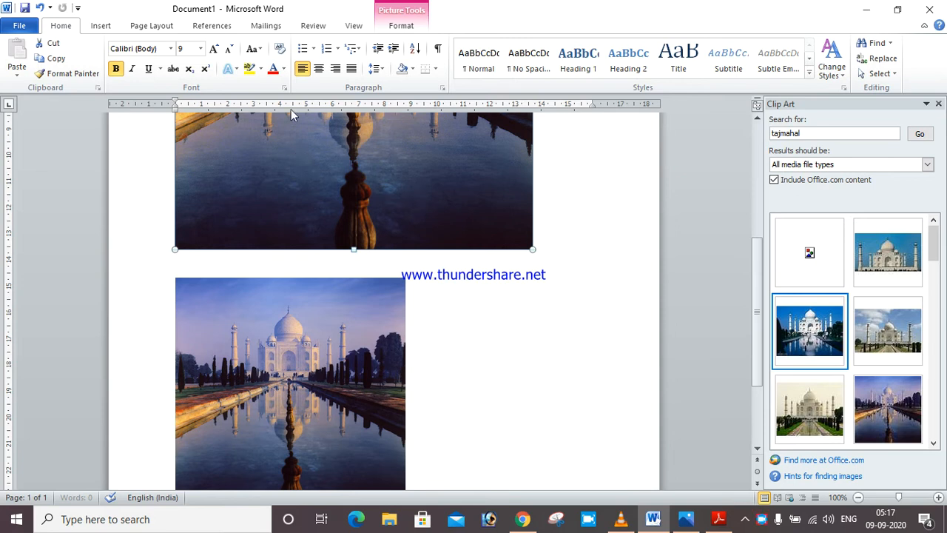
# Insert a caption below the first picture using a new label made of a first name followed by "pic"
pyautogui.click(226, 27)
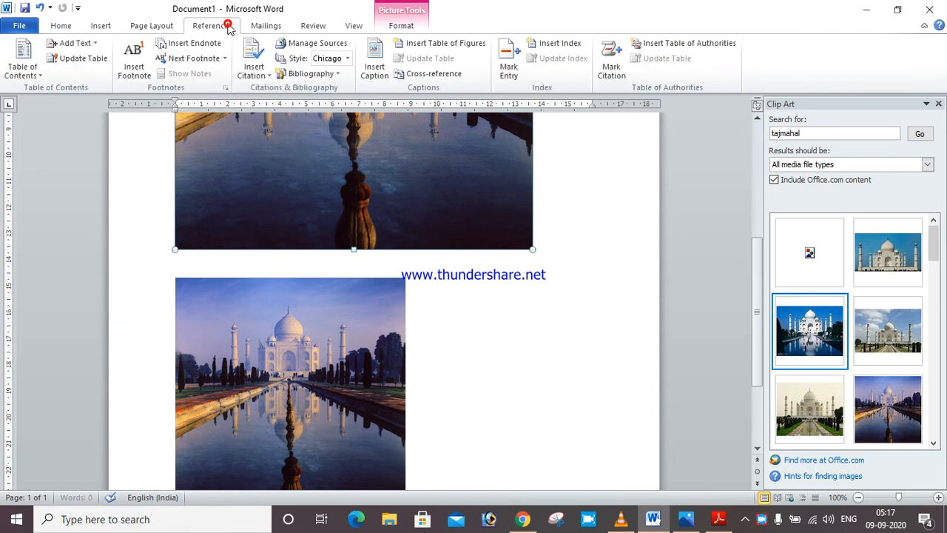
pyautogui.click(374, 67)
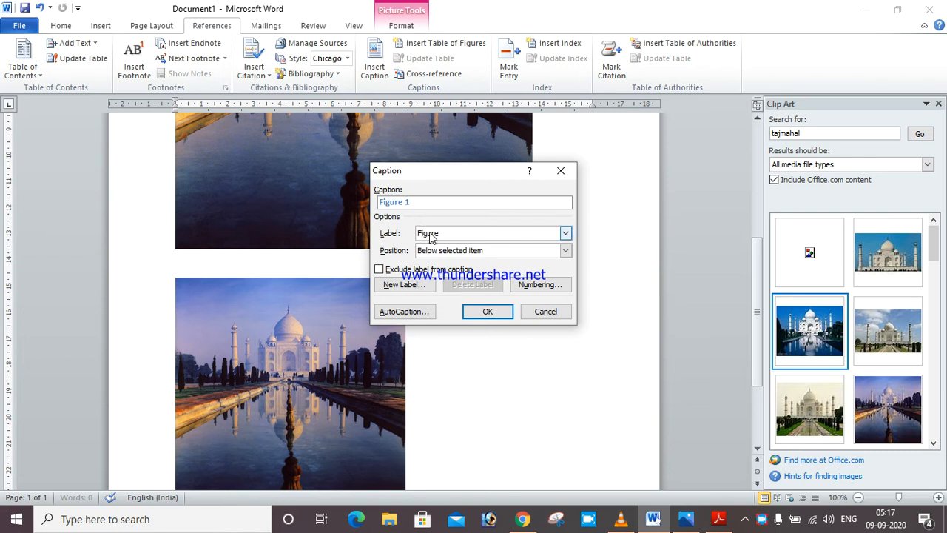
pyautogui.click(404, 288)
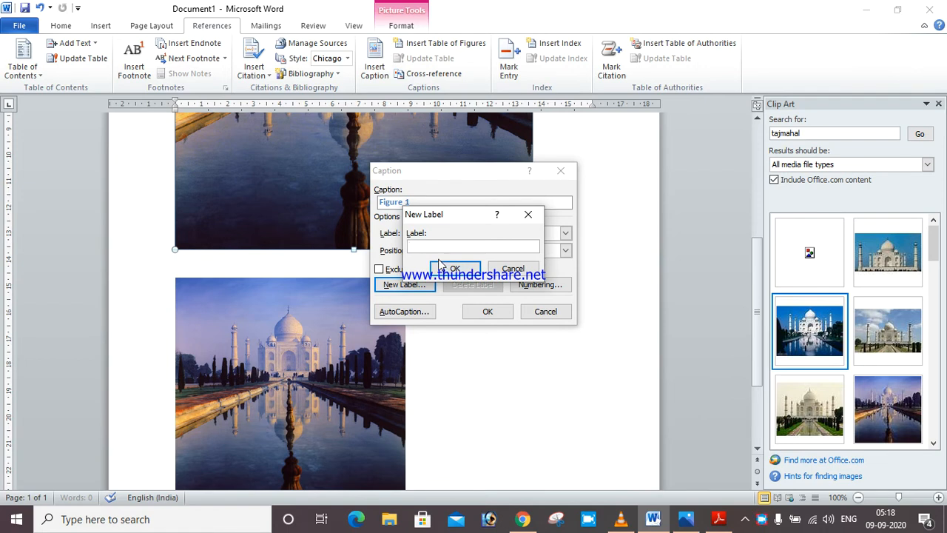
pyautogui.write('bhumika pic')
pyautogui.click(453, 269)
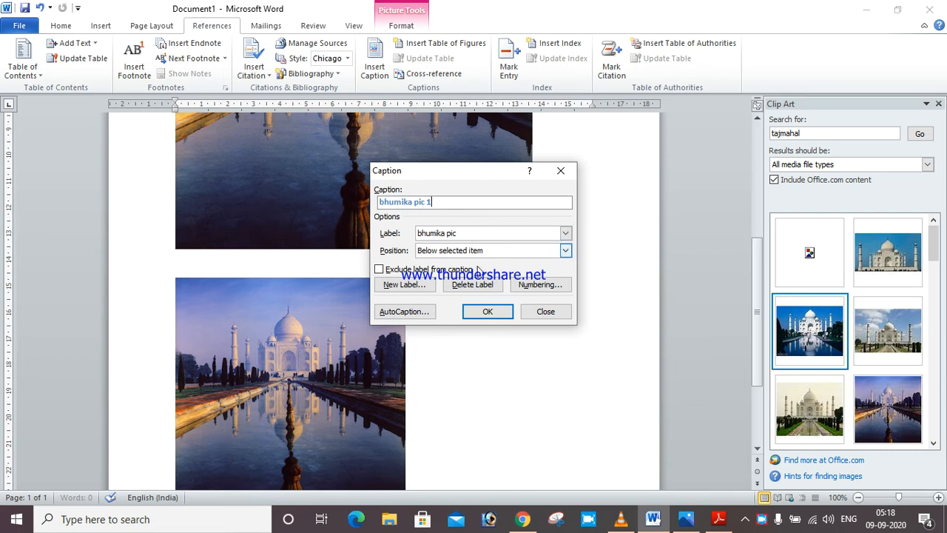
pyautogui.click(487, 312)
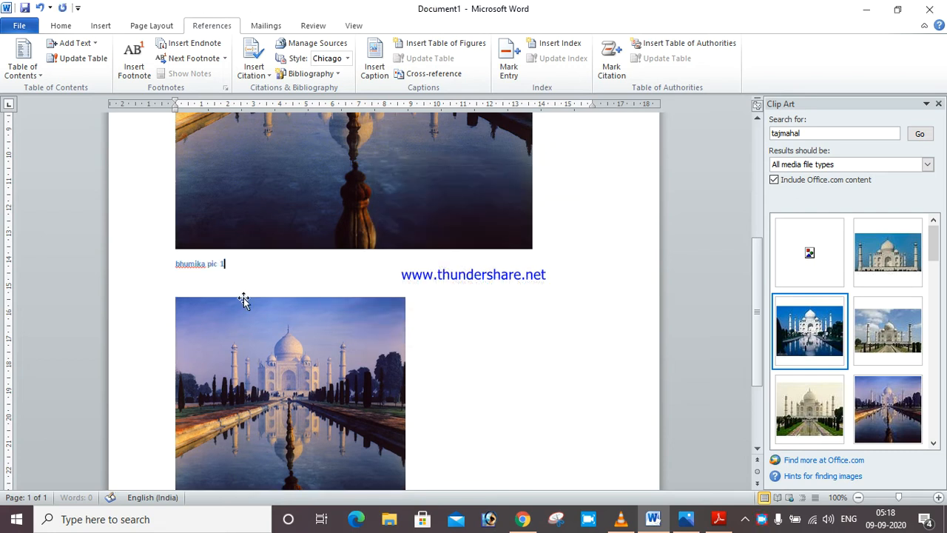
# Insert a caption with the same custom label below the second Taj Mahal picture, numbered 2
pyautogui.click(293, 339)
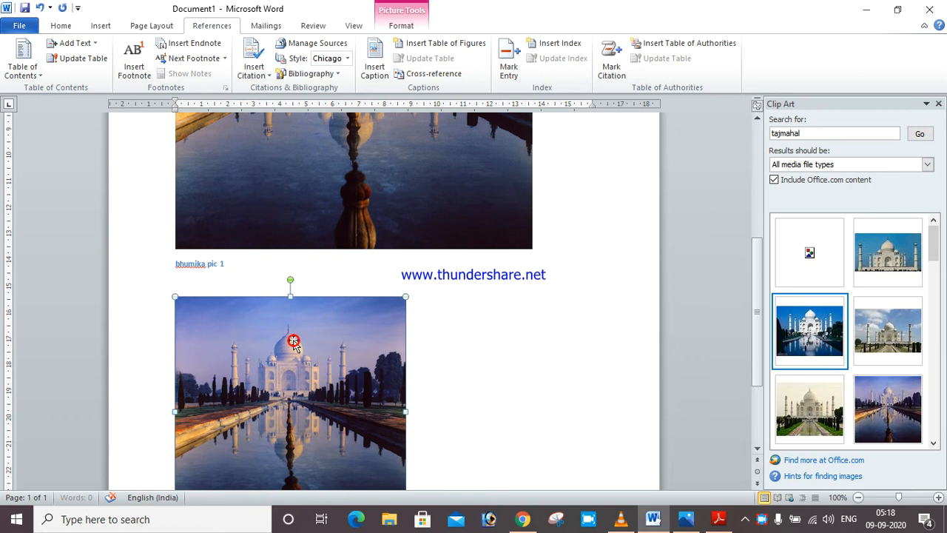
pyautogui.click(375, 67)
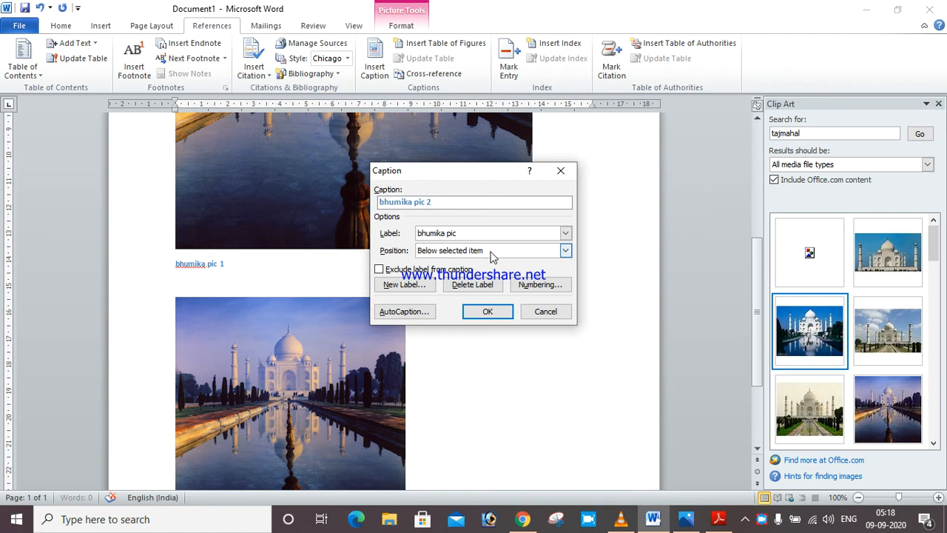
pyautogui.click(487, 312)
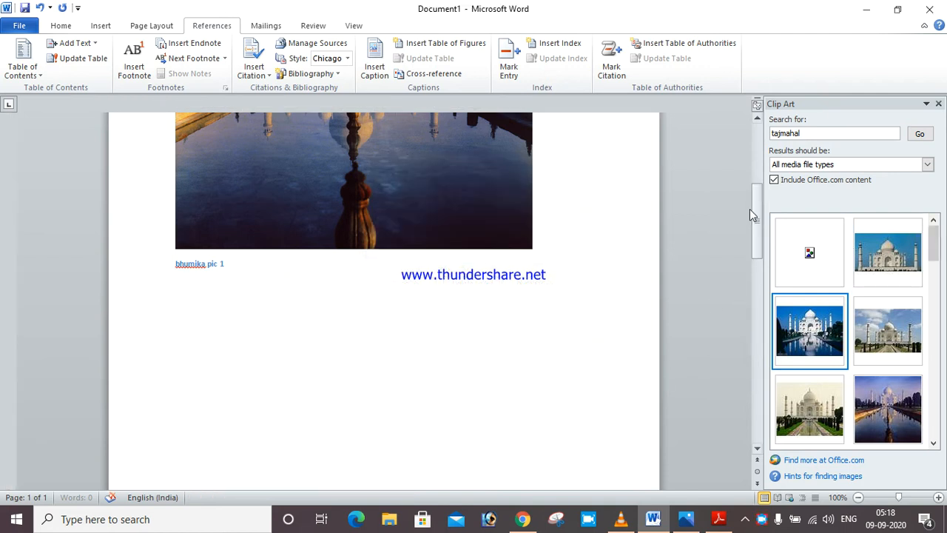
# Check the captions placed under the first and second Taj Mahal pictures
pyautogui.moveTo(754, 216); pyautogui.dragTo(754, 336)
pyautogui.click(237, 297)
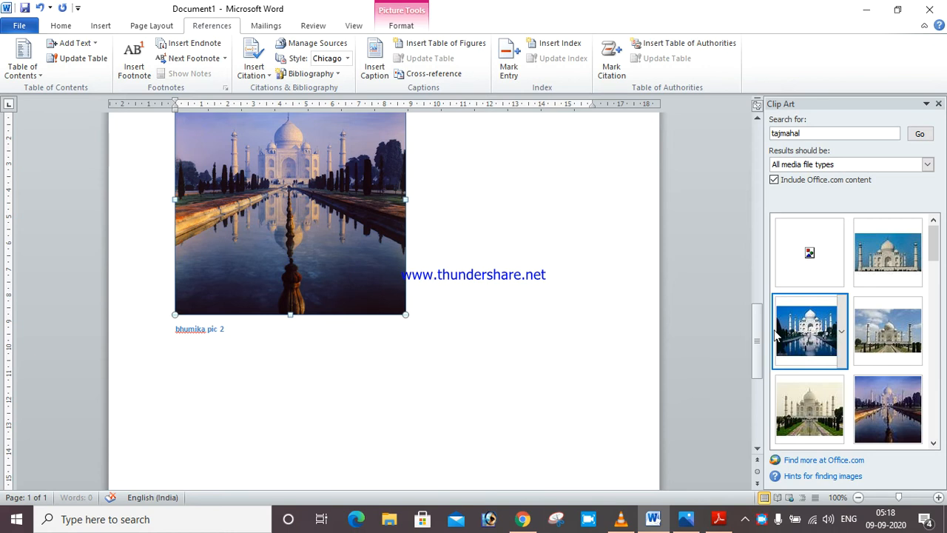
pyautogui.moveTo(759, 336); pyautogui.dragTo(685, 191)
pyautogui.click(356, 204)
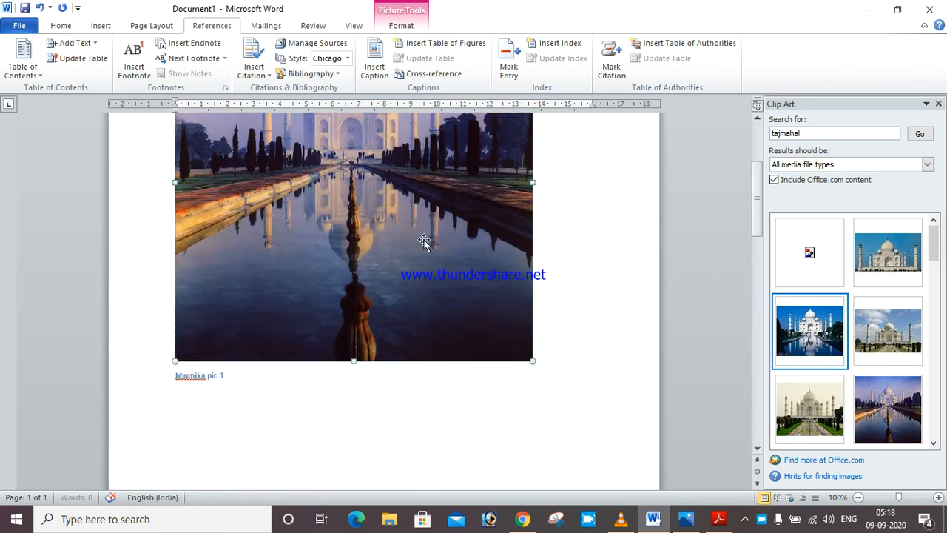
pyautogui.moveTo(760, 185); pyautogui.dragTo(760, 305)
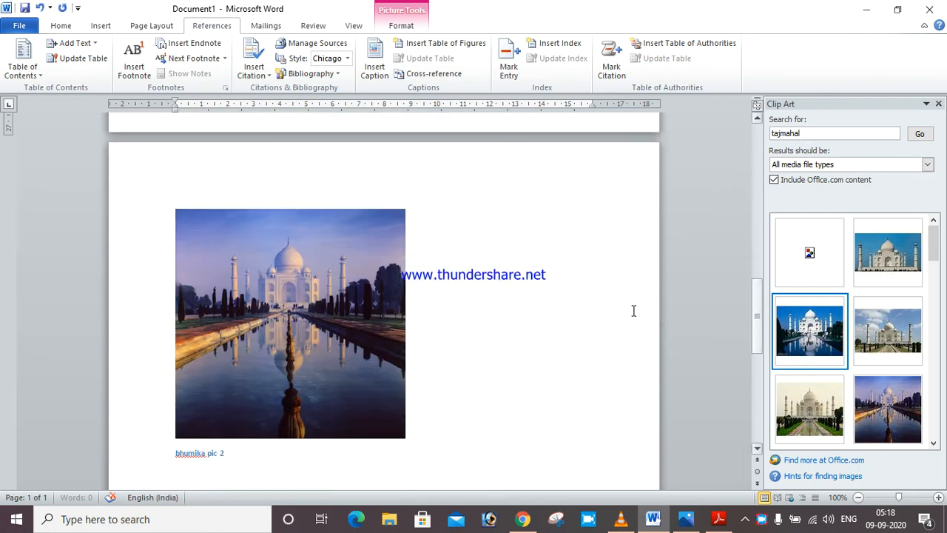
pyautogui.click(494, 346)
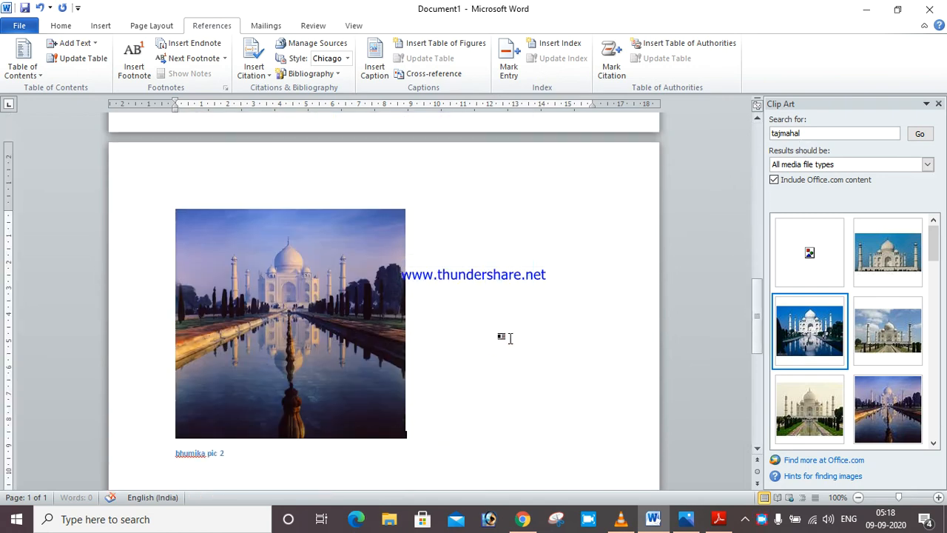
# Insert blank lines above the first Taj Mahal picture and place the cursor in the empty space there
pyautogui.moveTo(773, 319)
pyautogui.moveTo(757, 310); pyautogui.dragTo(673, 137)
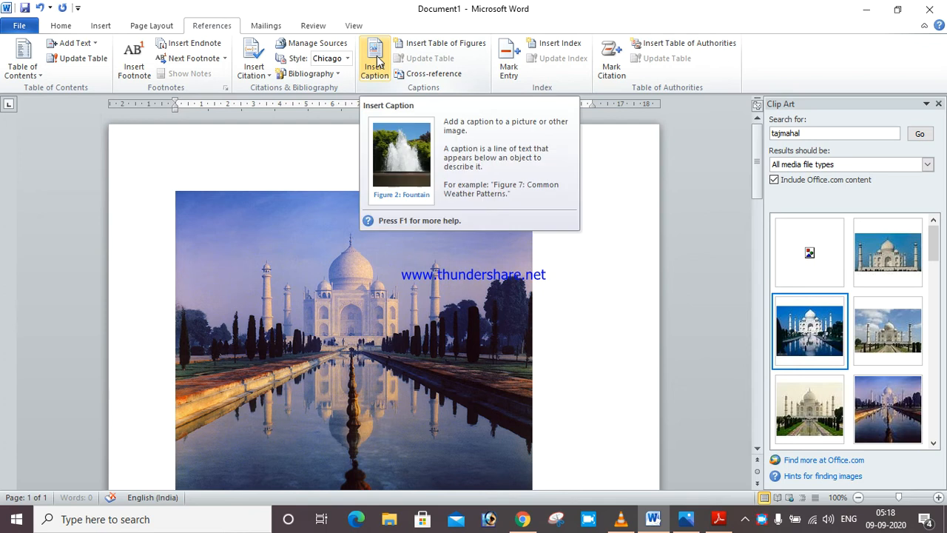
pyautogui.click(316, 142)
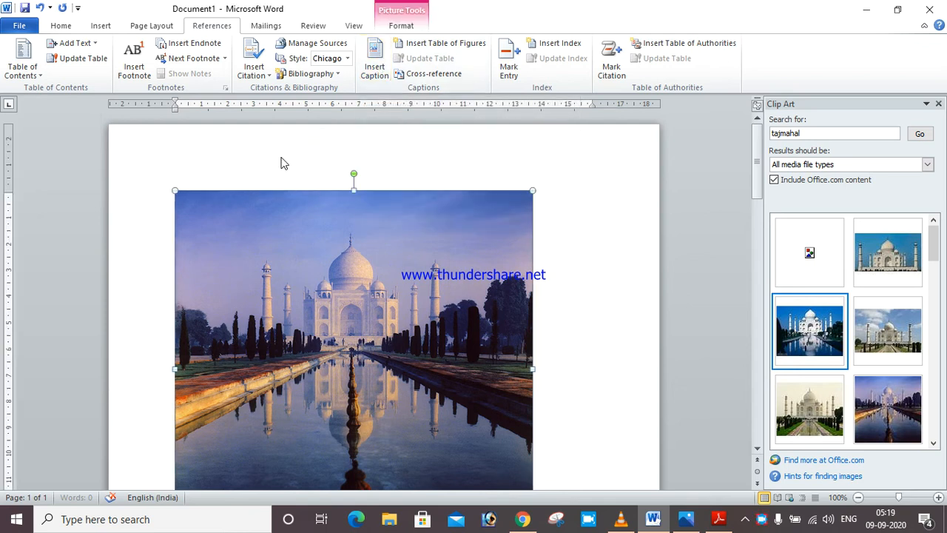
pyautogui.click(171, 206)
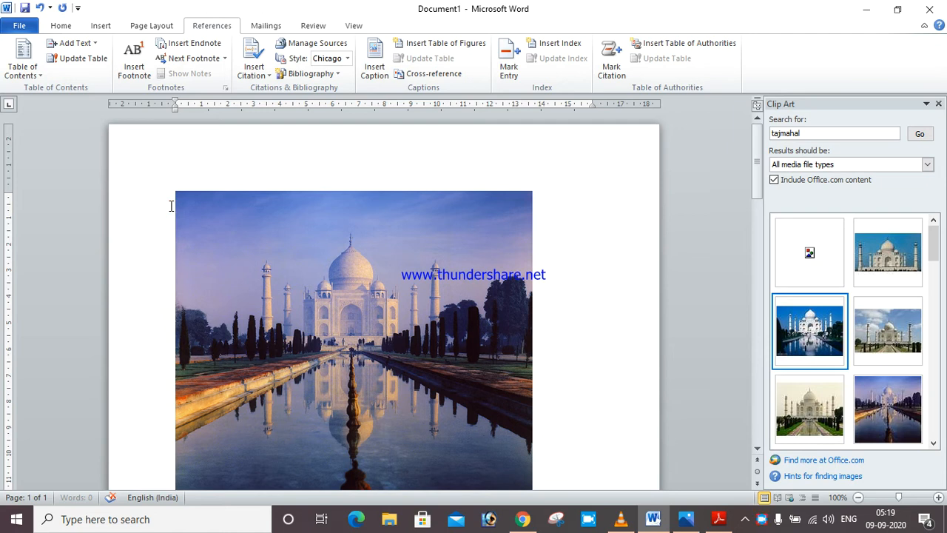
pyautogui.scroll(-1, 171, 206)
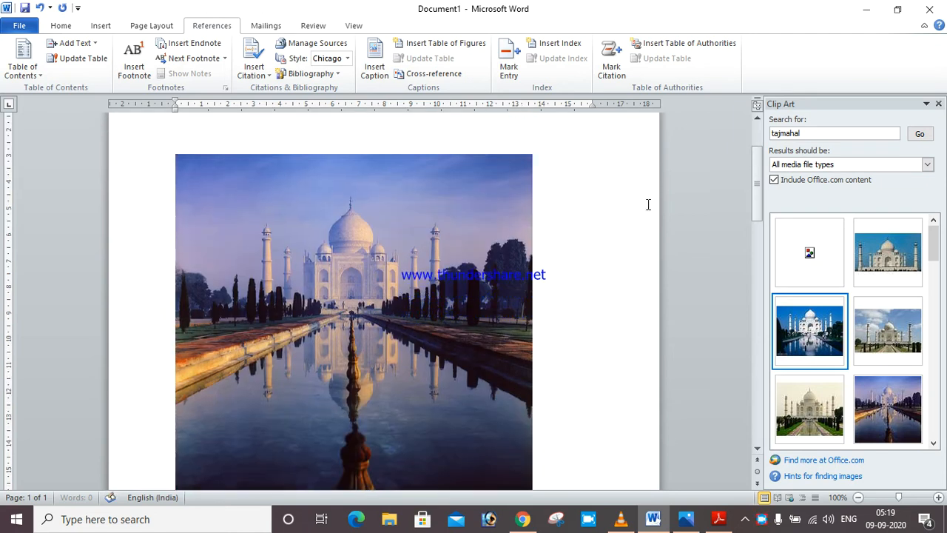
pyautogui.moveTo(757, 189); pyautogui.dragTo(750, 152)
pyautogui.click(320, 224)
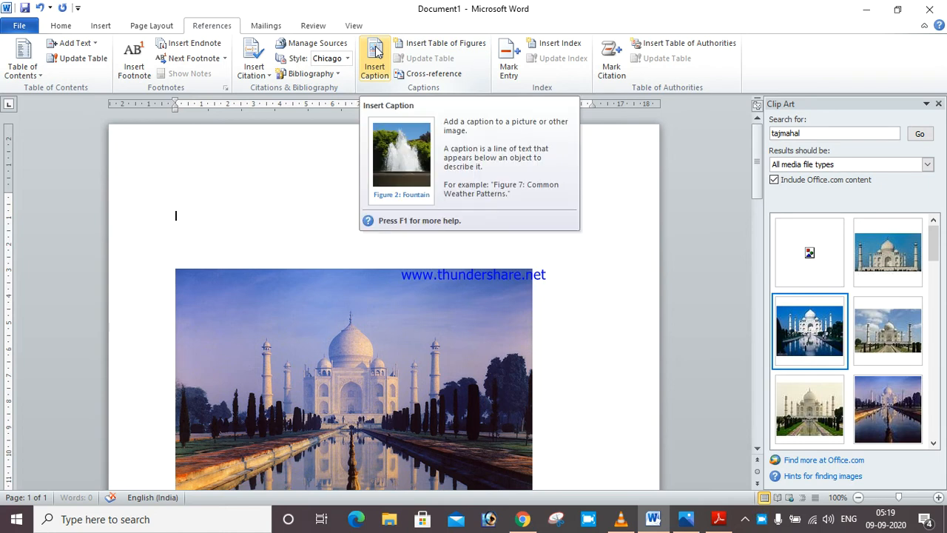
# Insert a table of figures in the empty space above the first picture, based on the custom caption label
pyautogui.click(425, 46)
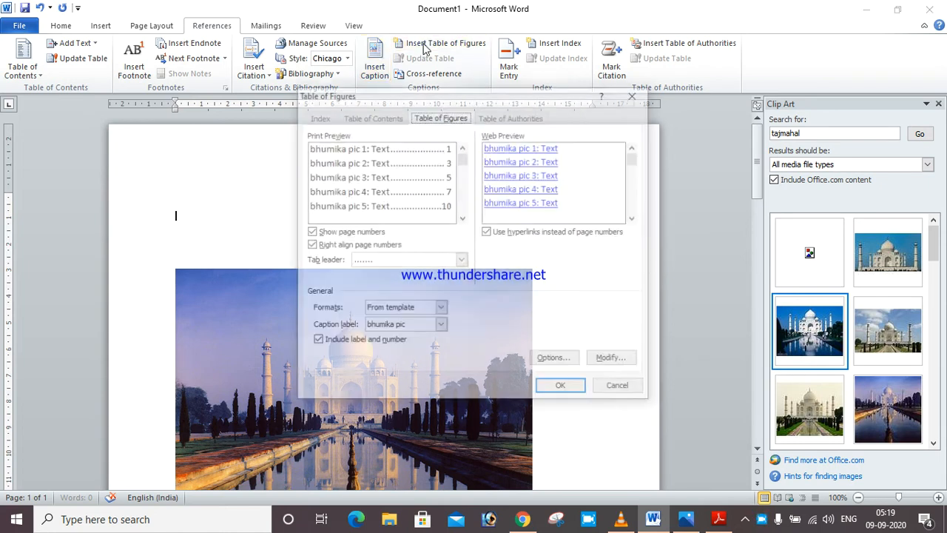
pyautogui.click(556, 390)
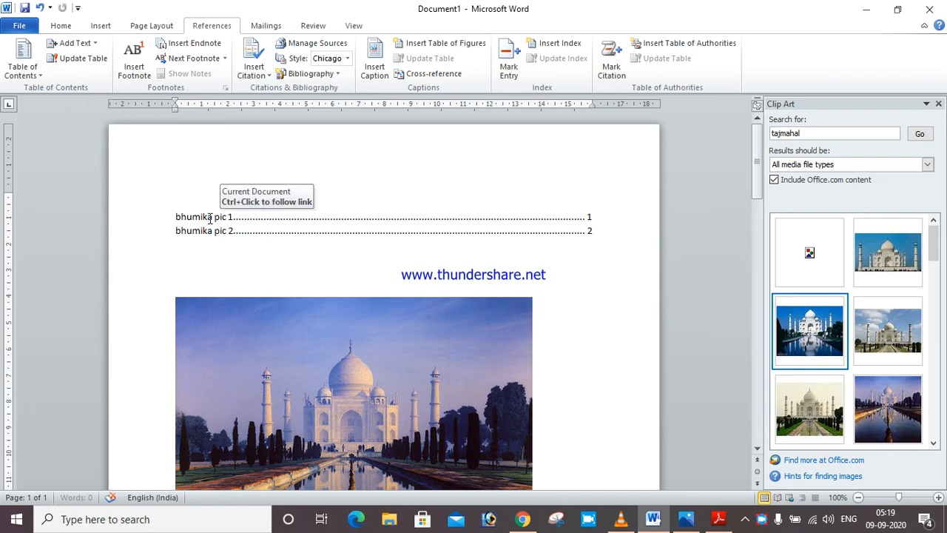
pyautogui.click(602, 239)
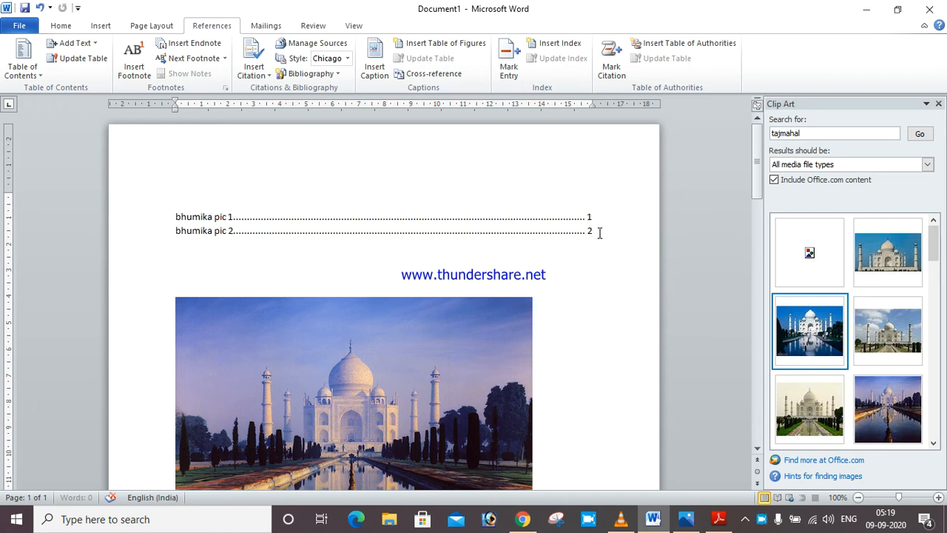
# Insert blank lines between the first picture's caption and the second Taj Mahal picture to push that picture onto page 3
pyautogui.click(758, 174)
pyautogui.moveTo(758, 174); pyautogui.dragTo(747, 307)
pyautogui.click(367, 330)
pyautogui.click(321, 204)
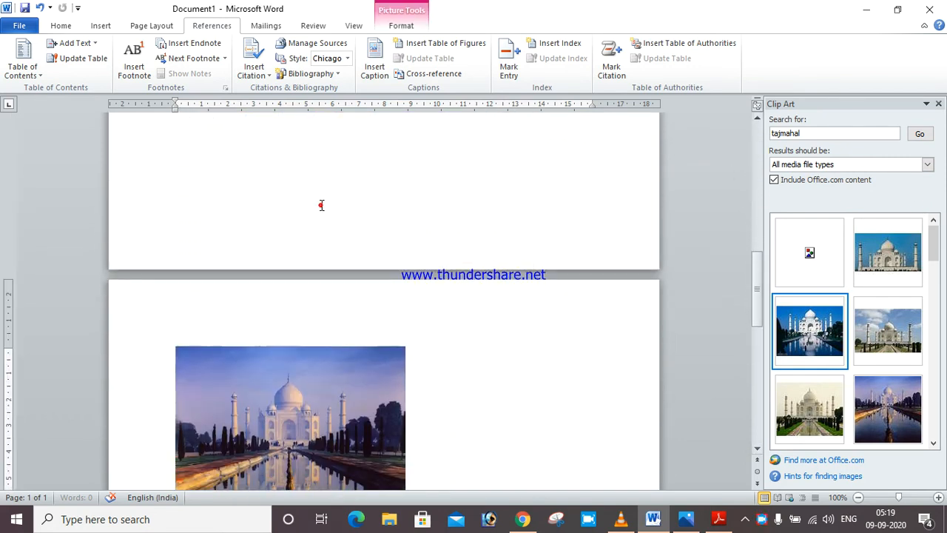
pyautogui.hotkey('ctrl', 'z')
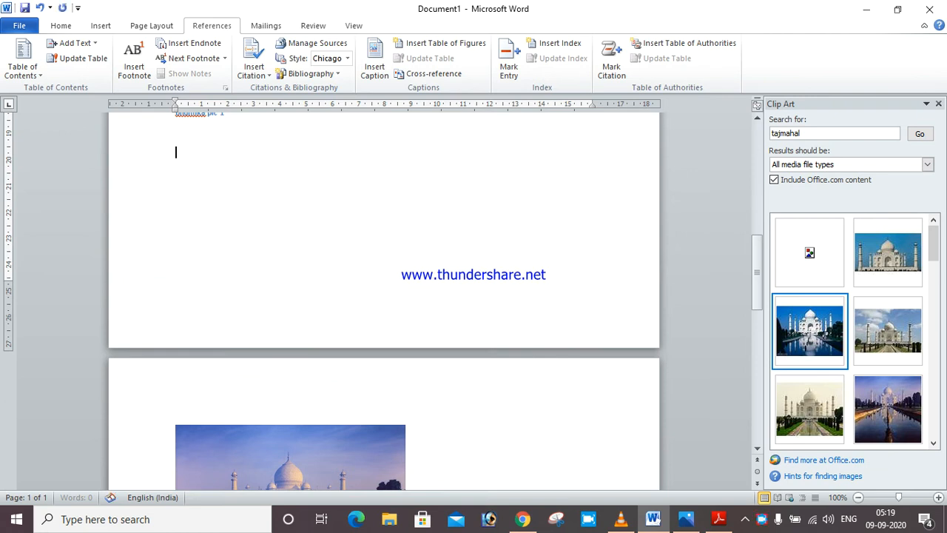
pyautogui.press('Return')
pyautogui.press('Return')
pyautogui.press('Return')
pyautogui.press('Return')
pyautogui.press('Return')
pyautogui.press('Return')
pyautogui.press('Return')
pyautogui.press('Return')
pyautogui.press('Return')
pyautogui.press('Return')
pyautogui.press('Return')
pyautogui.press('Return')
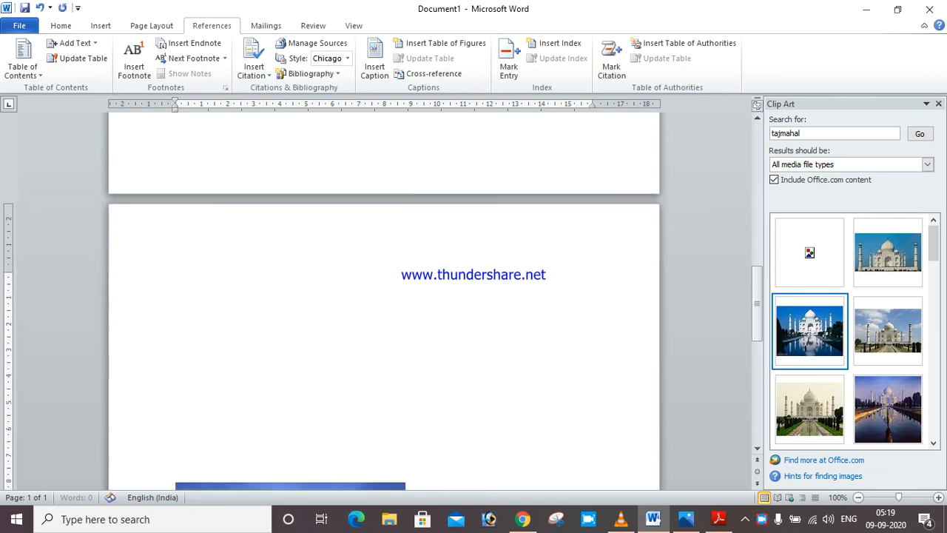
pyautogui.press('Return')
pyautogui.press('Return')
pyautogui.press('Return')
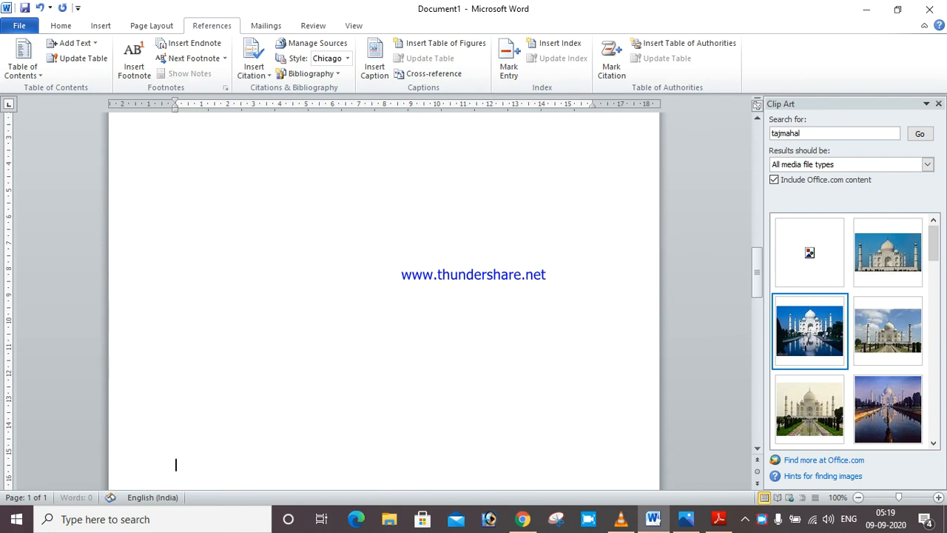
pyautogui.press('Return')
pyautogui.press('Return')
pyautogui.press('Return')
pyautogui.press('Return')
pyautogui.press('Return')
pyautogui.press('Return')
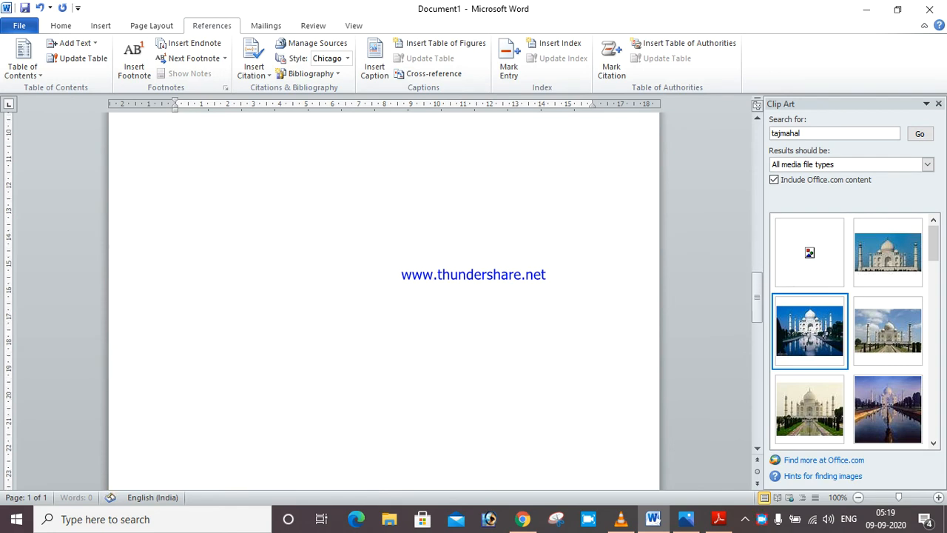
pyautogui.click(285, 156)
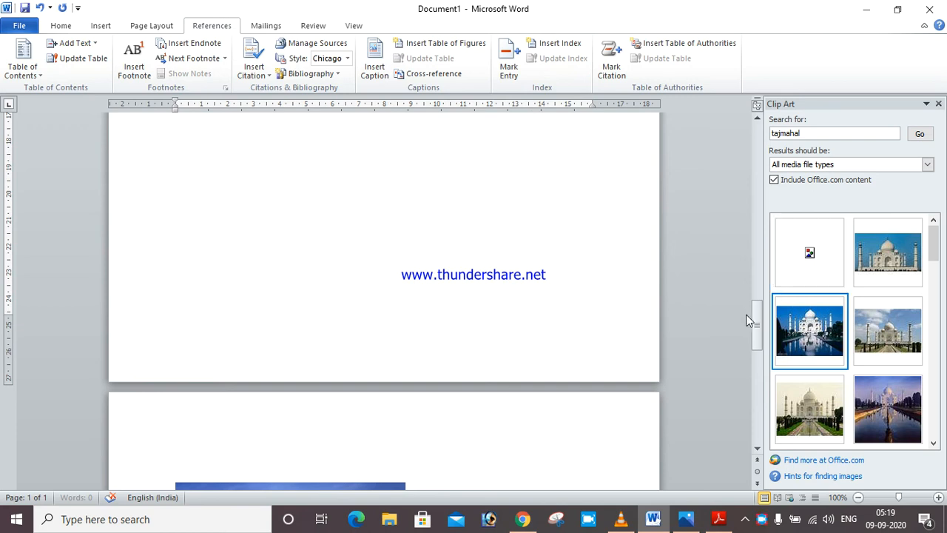
# Select the table of figures and update the entire table
pyautogui.moveTo(757, 321); pyautogui.dragTo(701, 149)
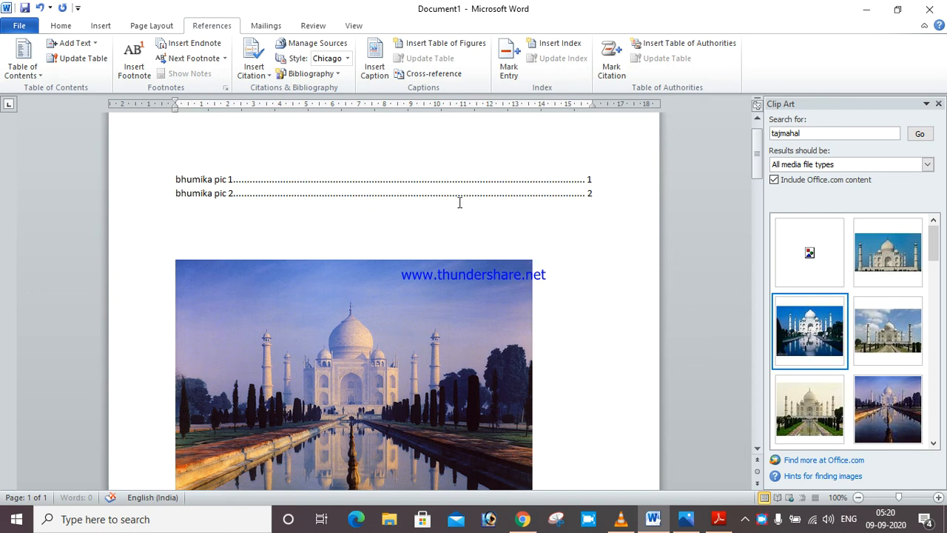
pyautogui.click(595, 194)
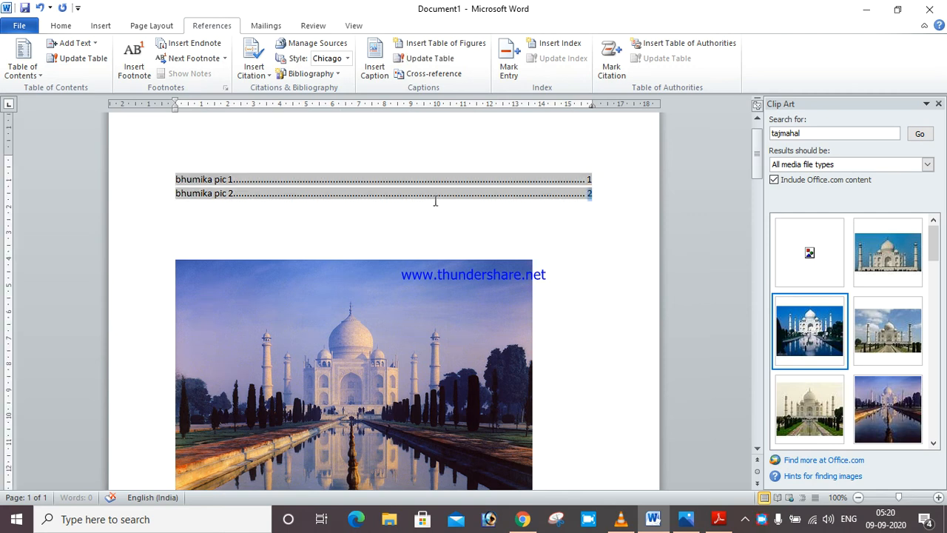
pyautogui.moveTo(433, 197); pyautogui.dragTo(171, 176)
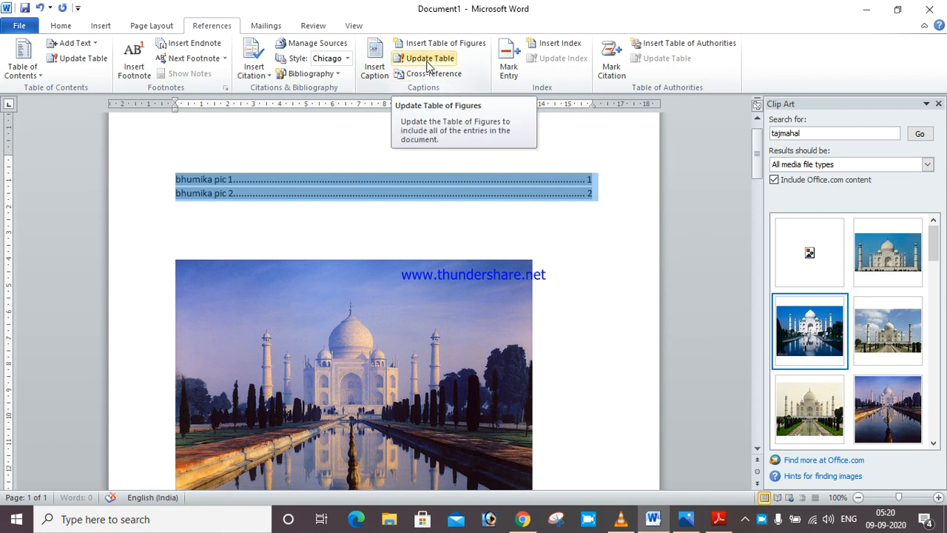
pyautogui.click(428, 66)
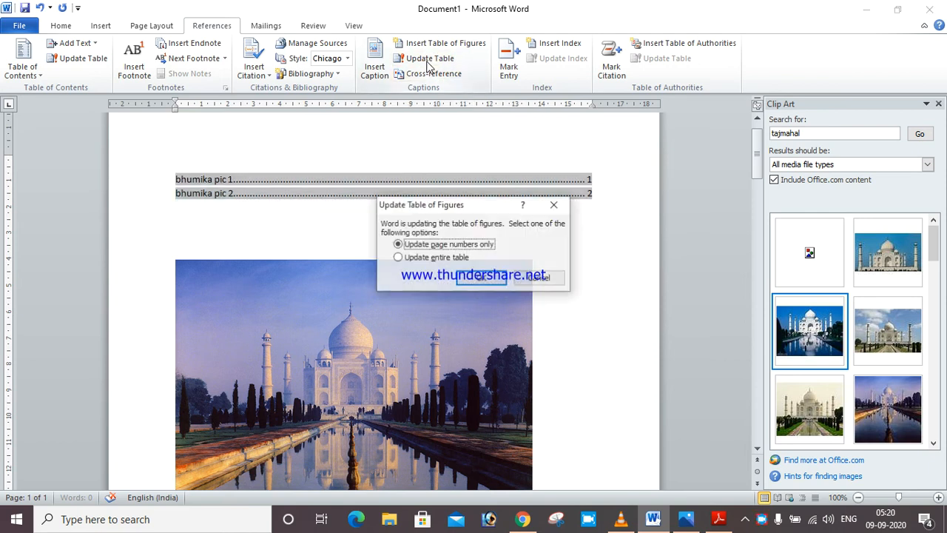
pyautogui.click(419, 259)
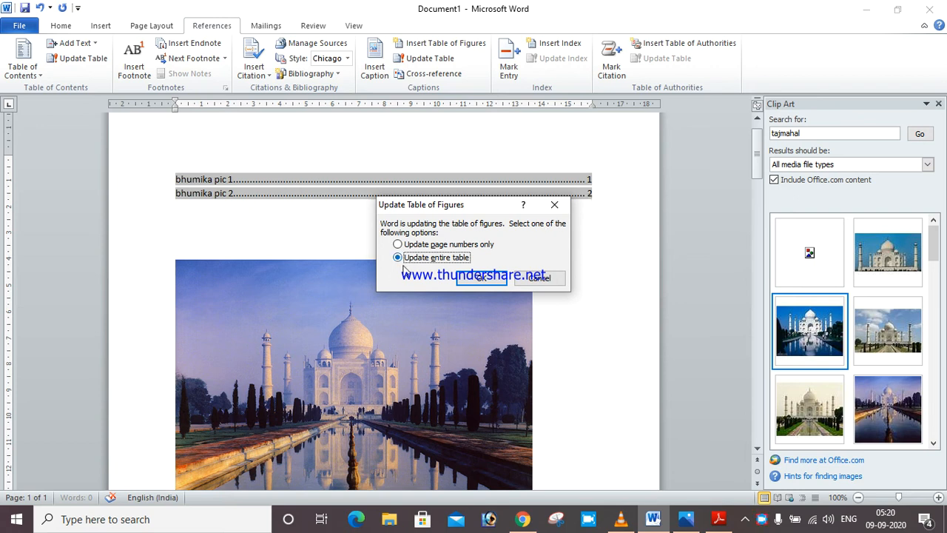
pyautogui.click(524, 279)
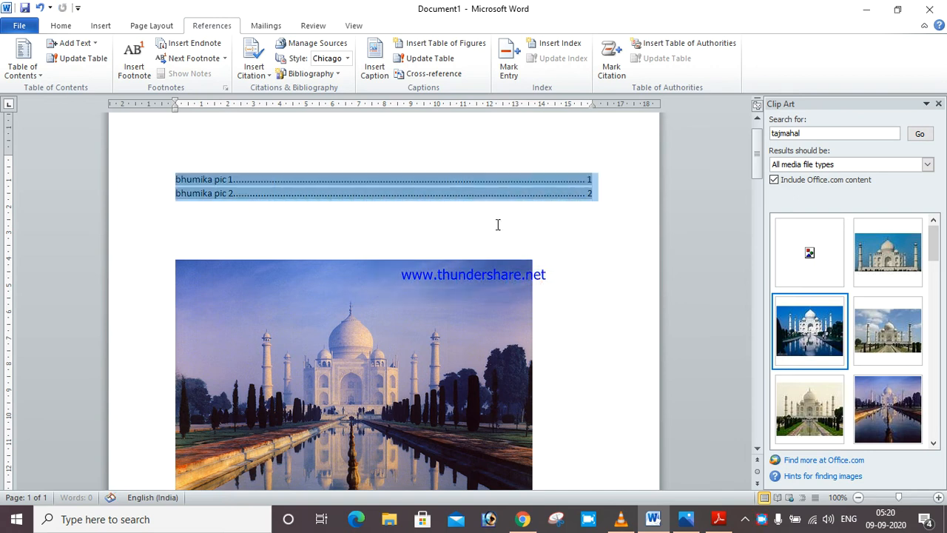
pyautogui.click(422, 56)
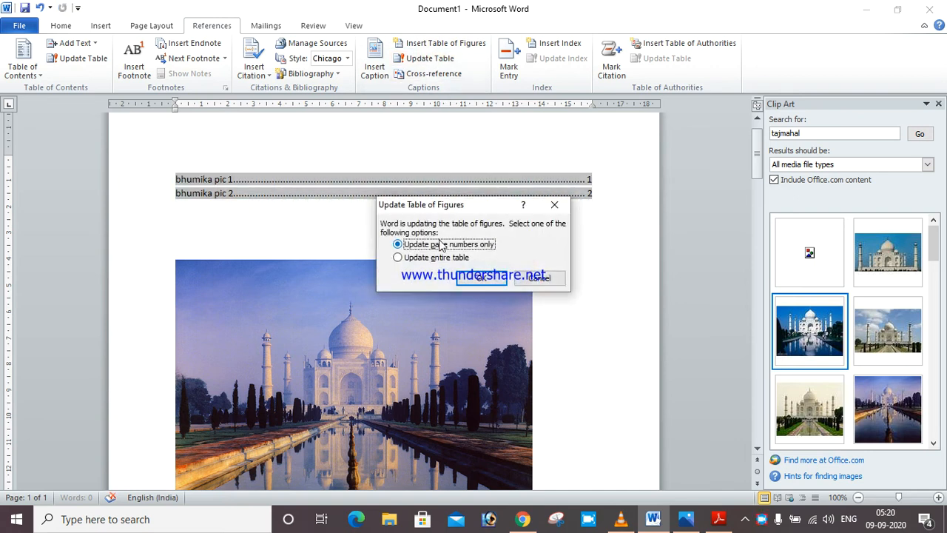
pyautogui.click(440, 257)
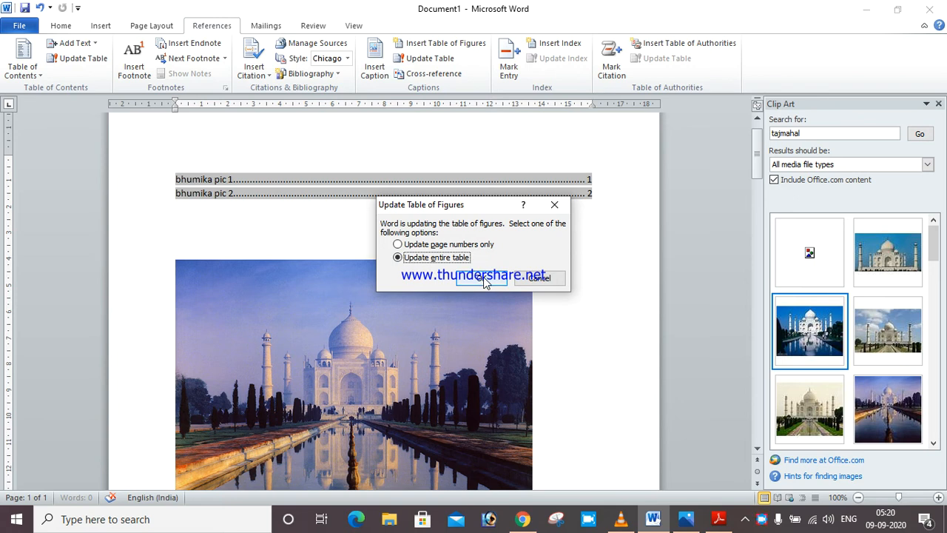
pyautogui.click(482, 278)
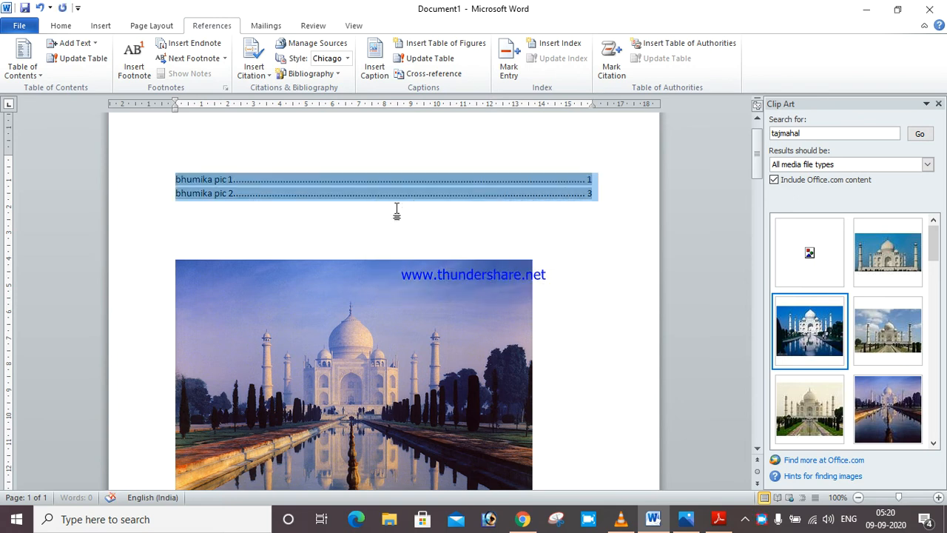
# Add three blank lines below the table of figures, above the first Taj Mahal picture
pyautogui.click(599, 194)
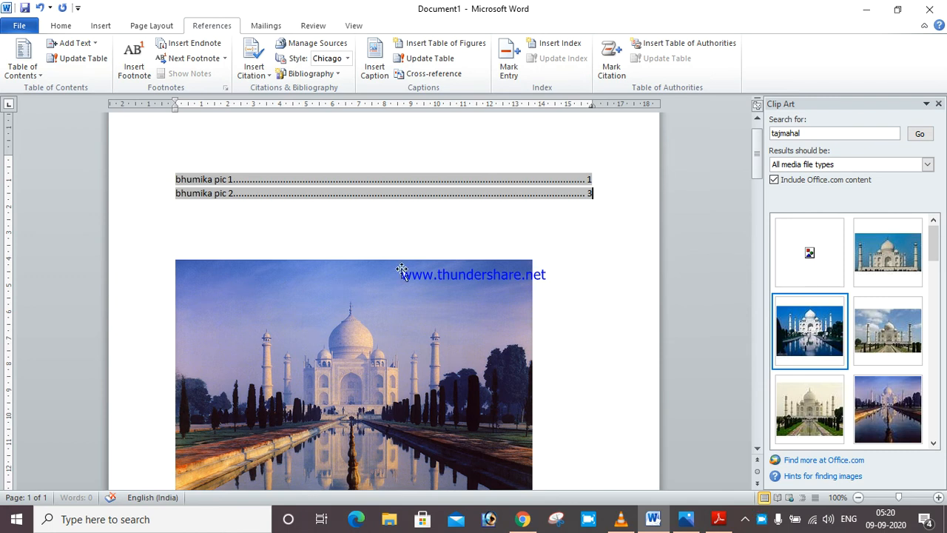
pyautogui.click(353, 299)
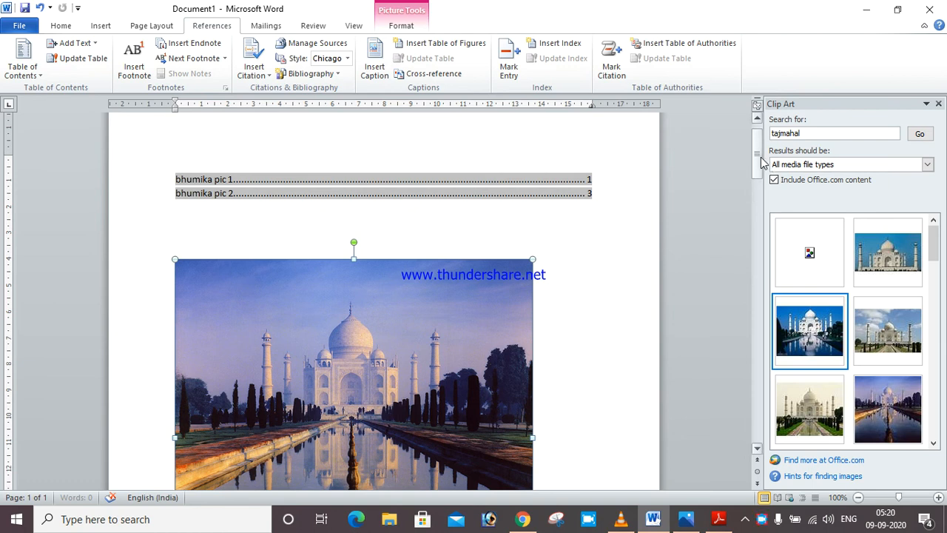
pyautogui.moveTo(762, 157); pyautogui.dragTo(762, 162)
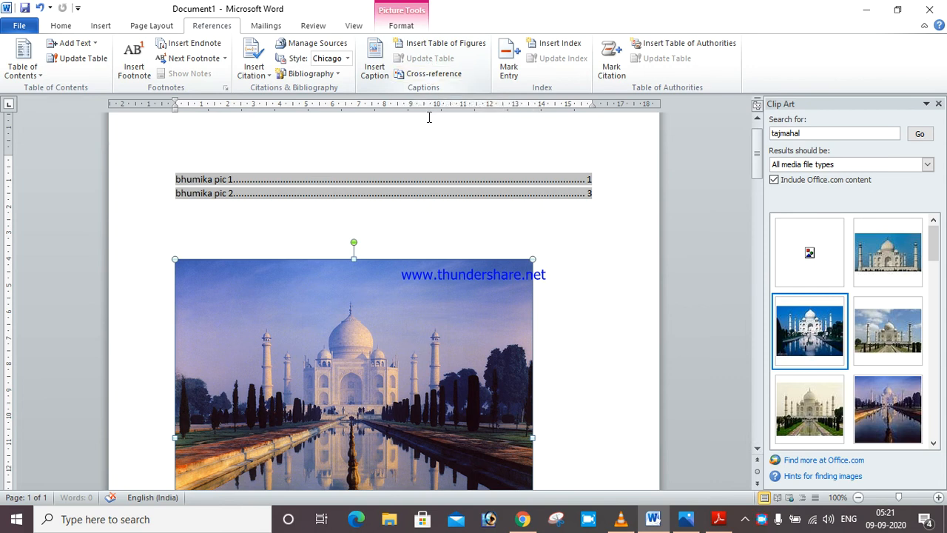
pyautogui.click(400, 218)
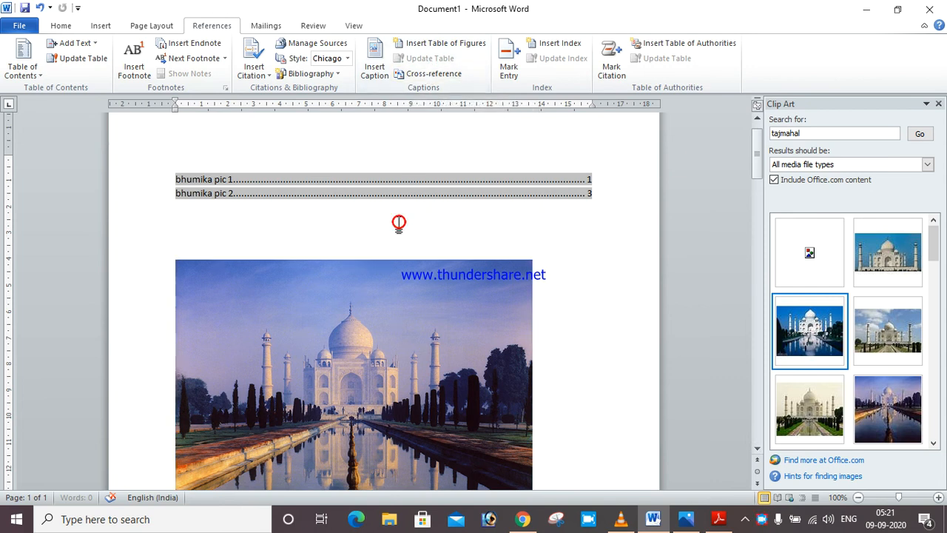
pyautogui.click(617, 198)
pyautogui.press('Return')
pyautogui.press('Return')
pyautogui.press('Return')
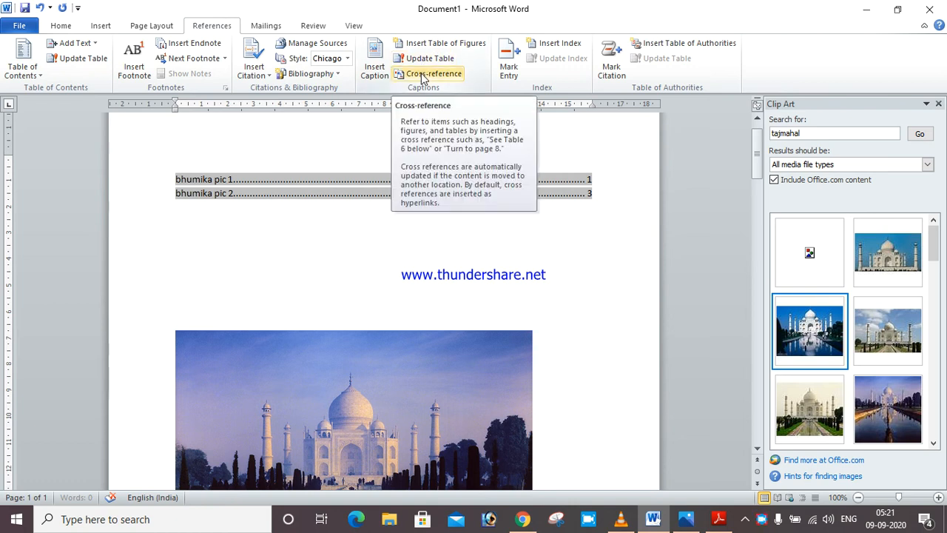
# Insert a hyperlinked cross-reference to the first picture's entire caption, using the custom caption label as reference type
pyautogui.click(426, 74)
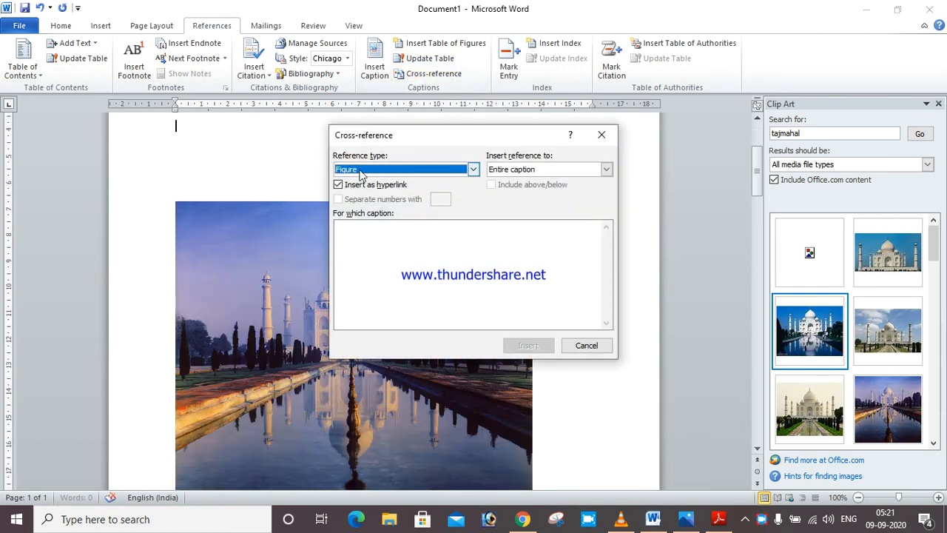
pyautogui.click(362, 170)
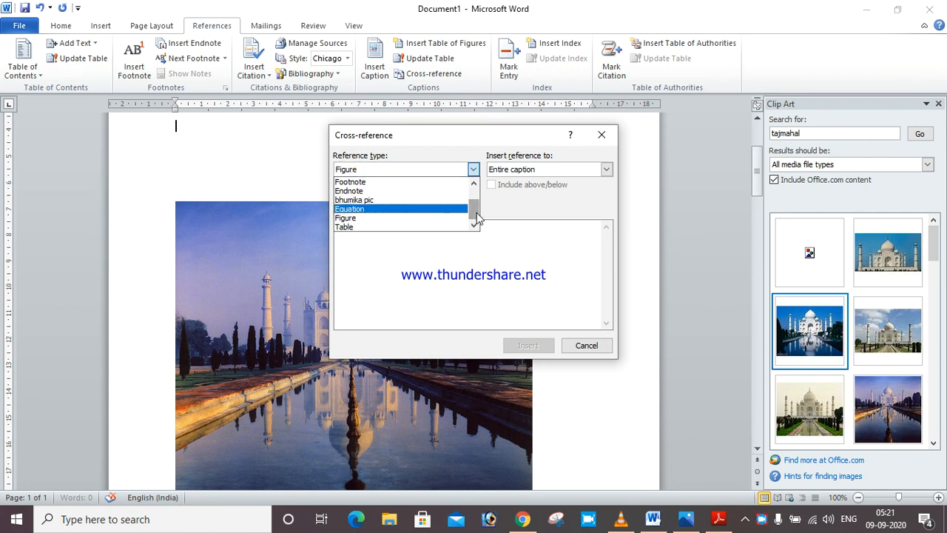
pyautogui.moveTo(476, 213); pyautogui.dragTo(475, 199)
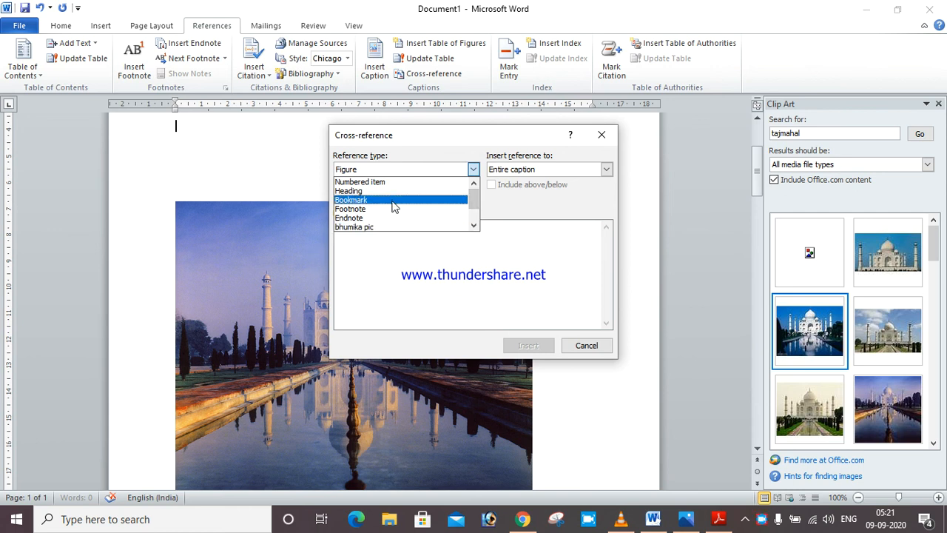
pyautogui.click(384, 227)
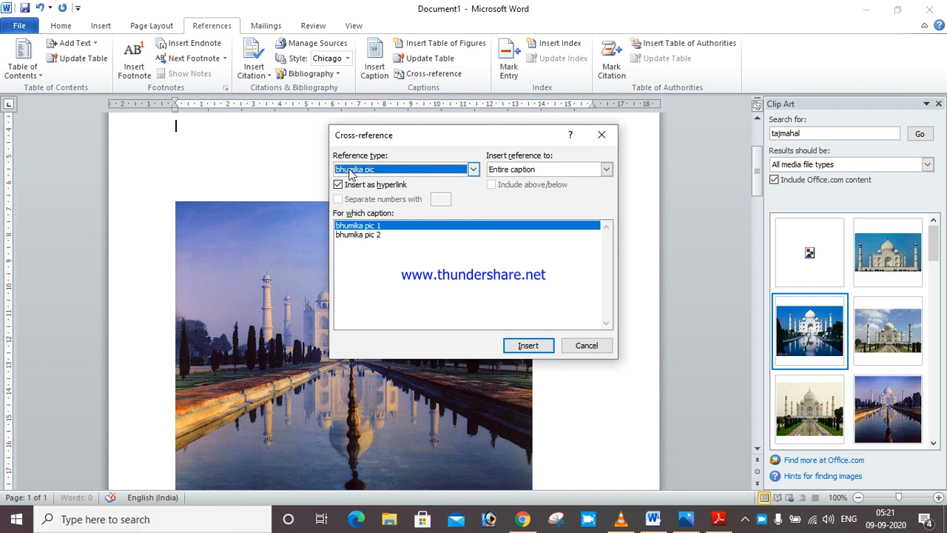
pyautogui.click(352, 170)
pyautogui.click(346, 170)
pyautogui.click(523, 346)
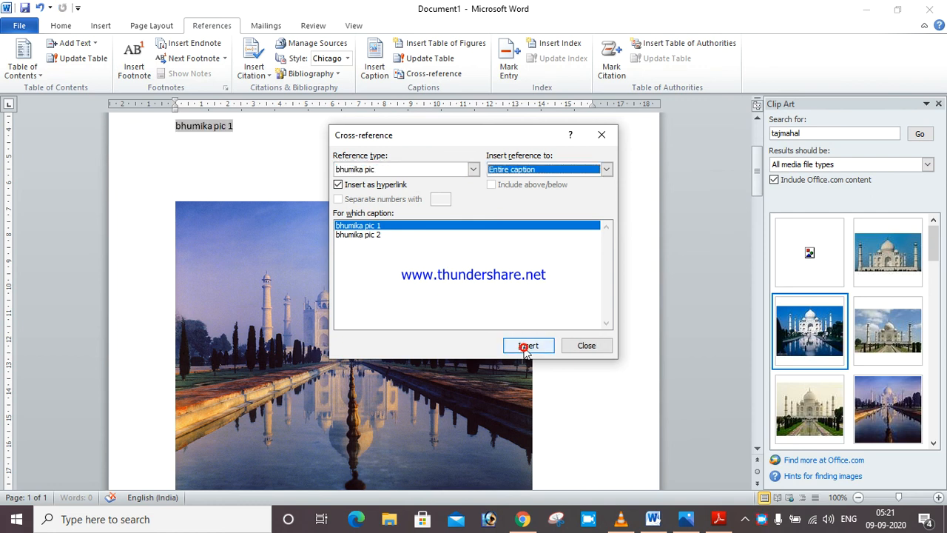
# Insert a cross-reference to the second picture's entire caption and place it on its own line below the first
pyautogui.click(374, 234)
pyautogui.click(510, 347)
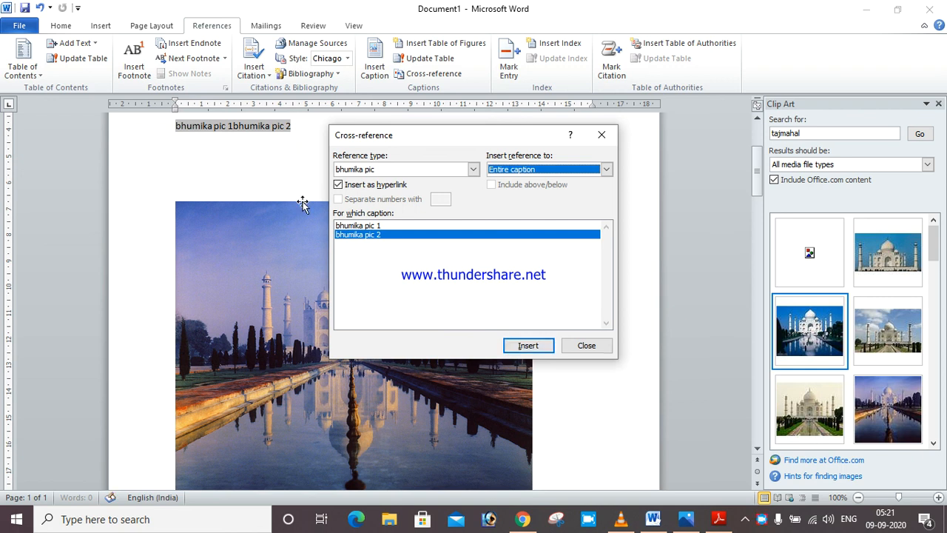
pyautogui.click(597, 344)
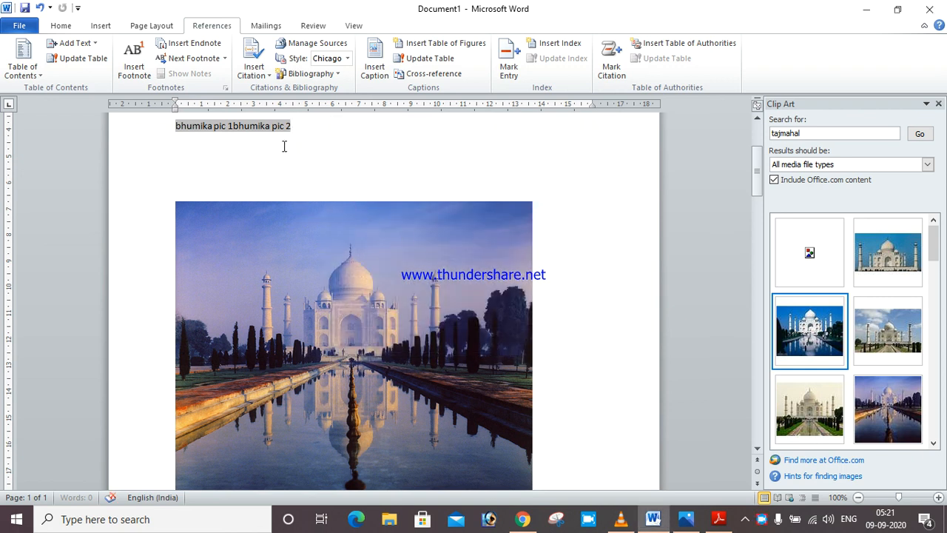
pyautogui.click(232, 127)
pyautogui.press('Return')
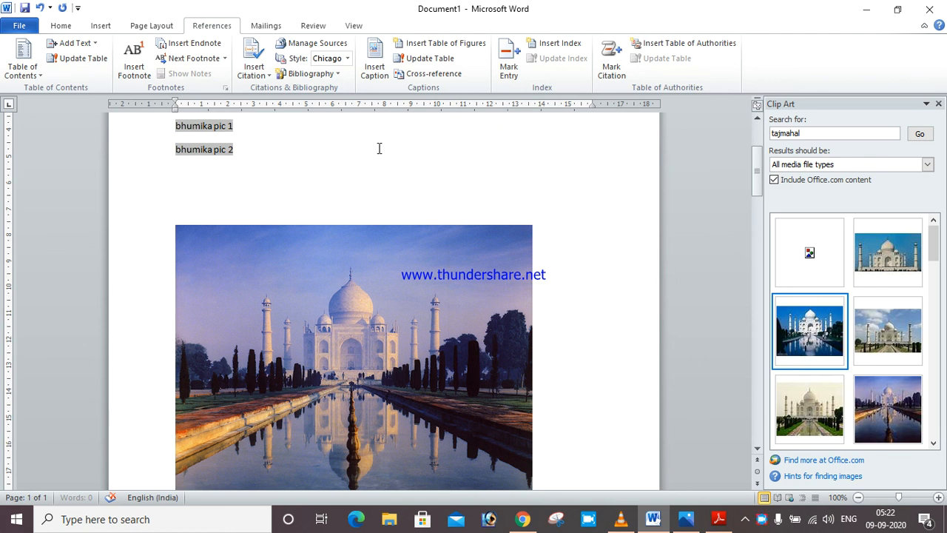
# Follow the first cross-reference to its caption and return to the start of the document
pyautogui.click(755, 119)
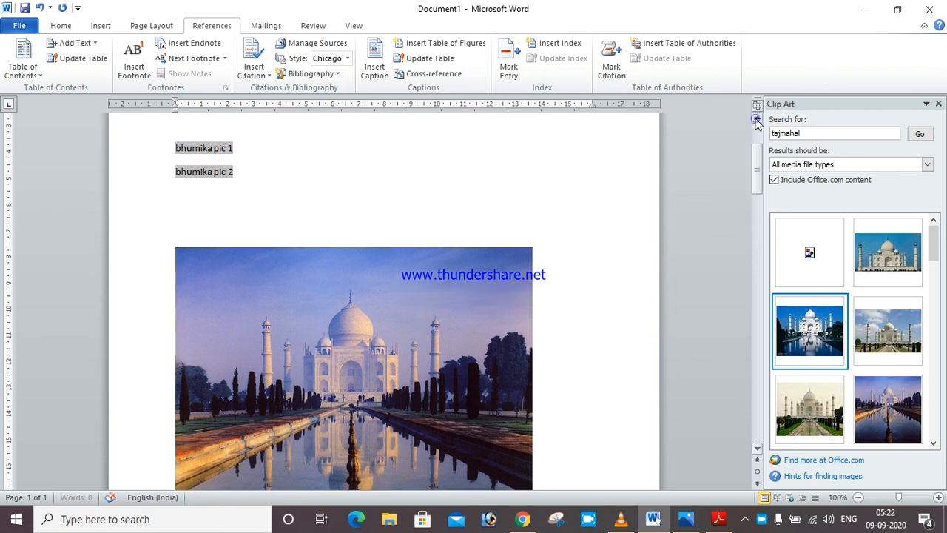
pyautogui.click(755, 118)
pyautogui.click(756, 119)
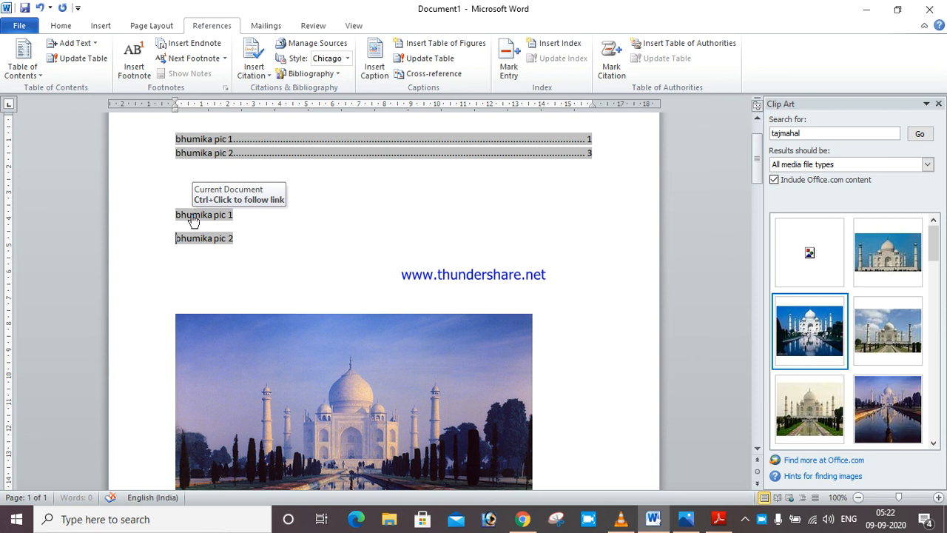
pyautogui.keyDown('ctrl'); pyautogui.click(192, 220); pyautogui.keyUp('ctrl')
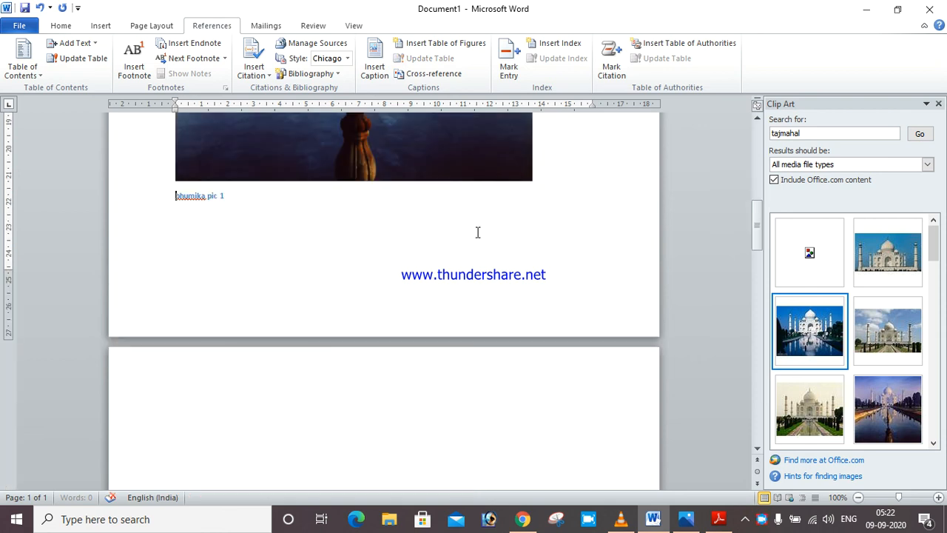
pyautogui.moveTo(755, 228); pyautogui.dragTo(725, 152)
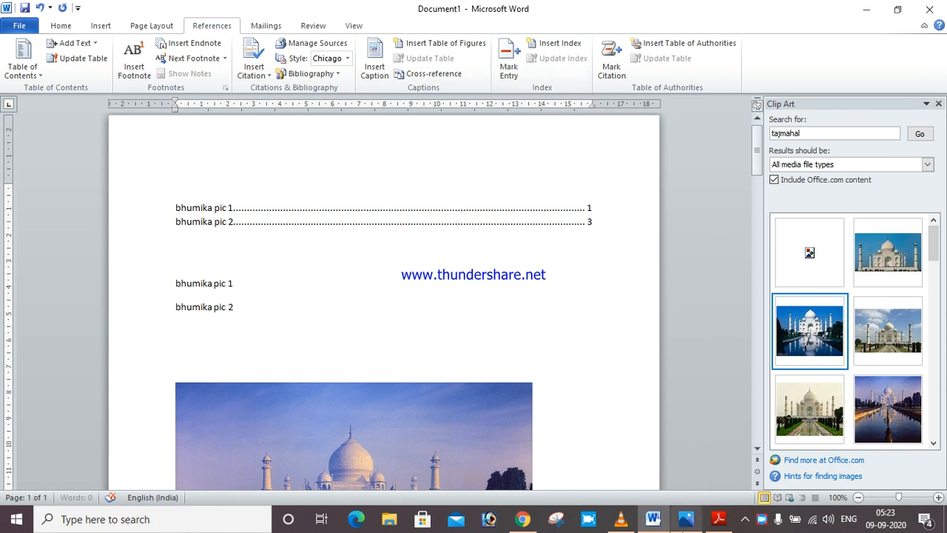
pyautogui.click(686, 518)
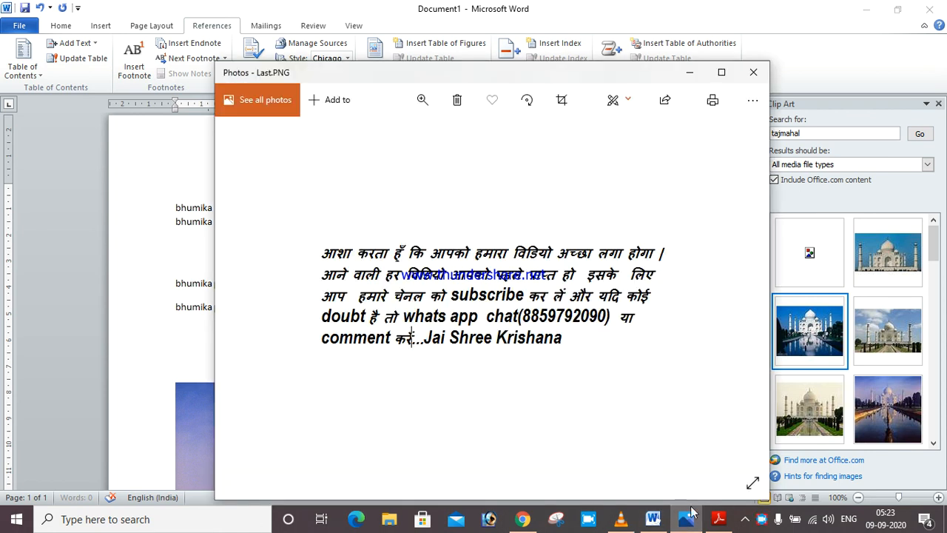
pyautogui.rightClick(762, 522)
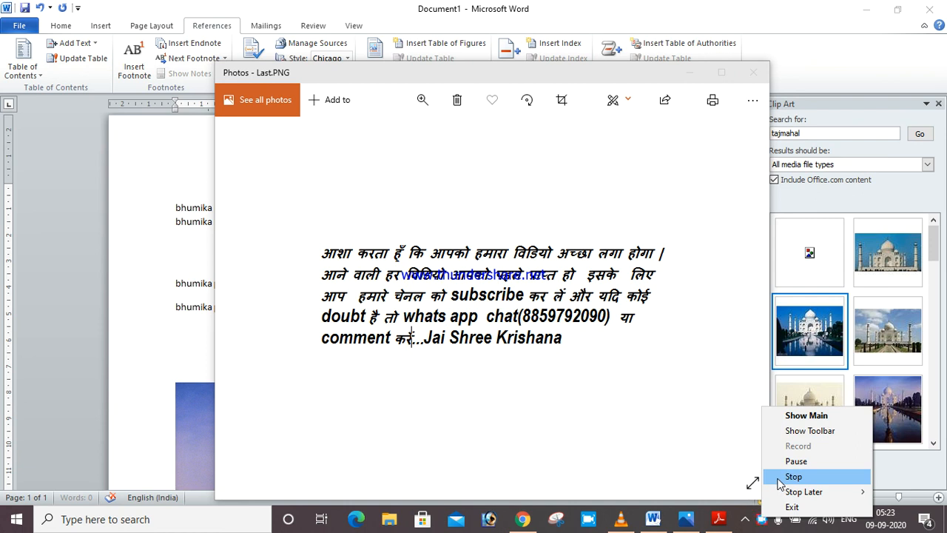
pyautogui.moveTo(795, 489)
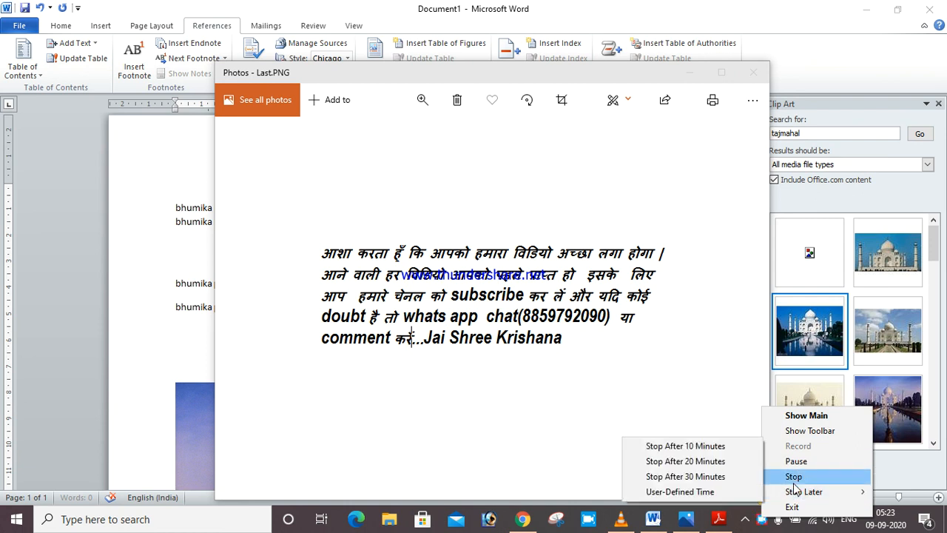